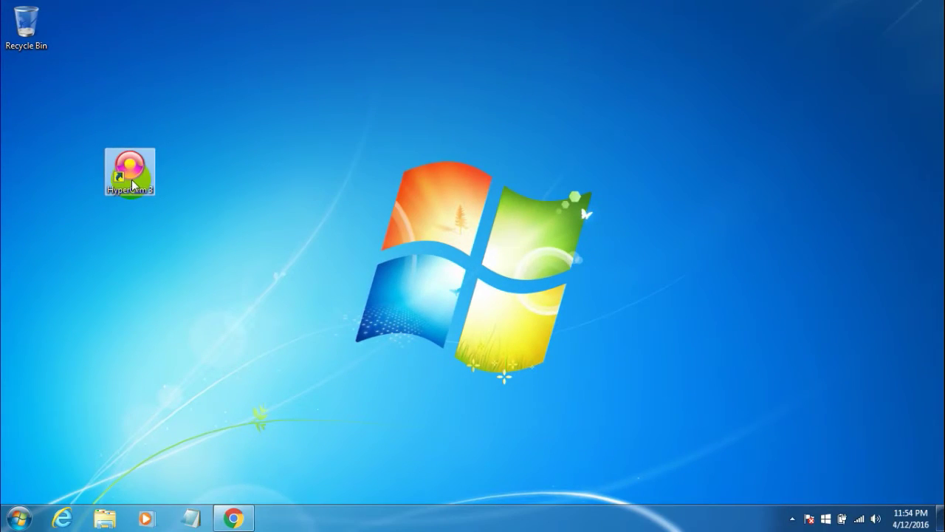
# - Switch to Chrome, examine the HyperCam listings on the Softonic download page, and return to the desktop
pyautogui.click(236, 509)
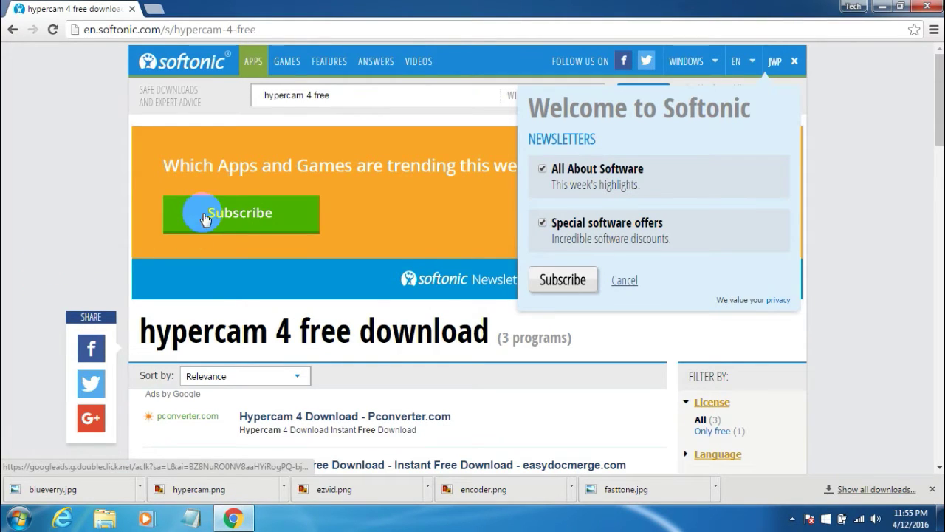
pyautogui.click(211, 31)
pyautogui.doubleClick(212, 31)
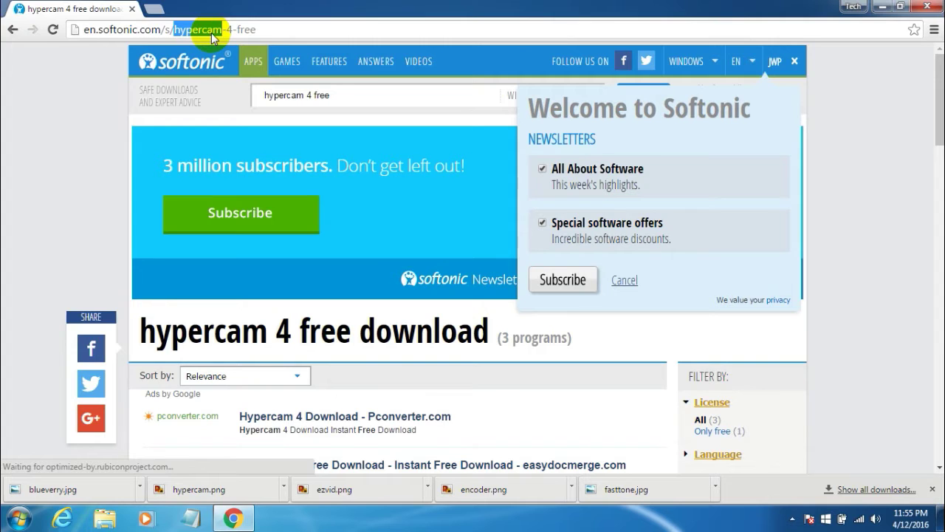
pyautogui.moveTo(937, 133); pyautogui.dragTo(938, 226)
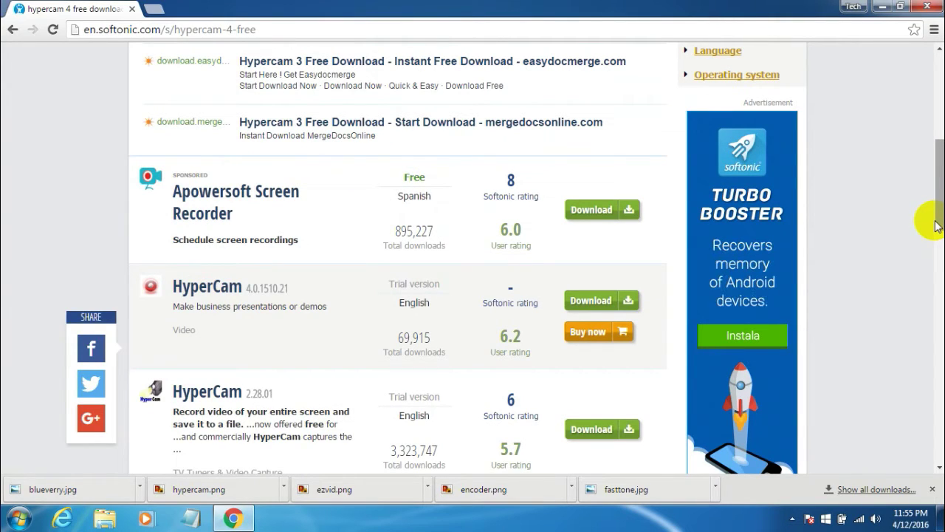
pyautogui.click(886, 6)
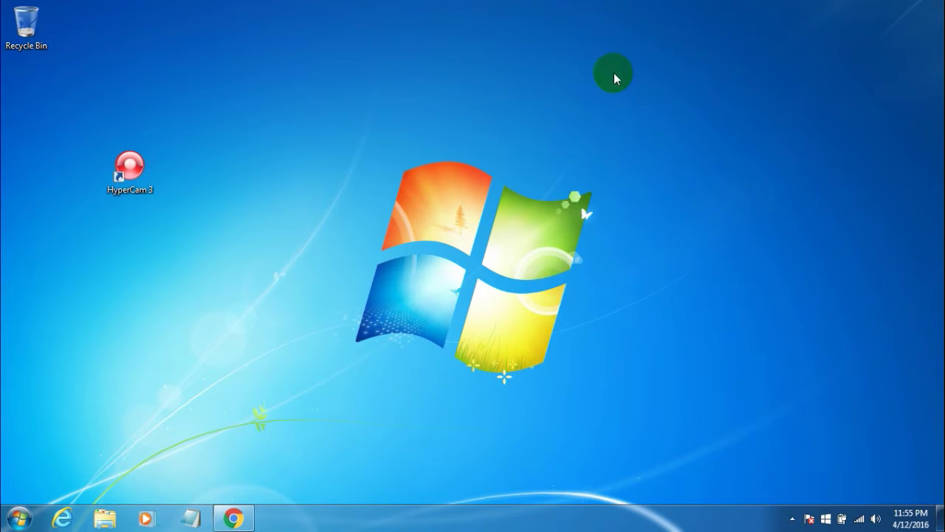
# - Launch HyperCam 3, postpone its activation, and set the capture area to Fullscreen after trying Window
pyautogui.click(117, 171)
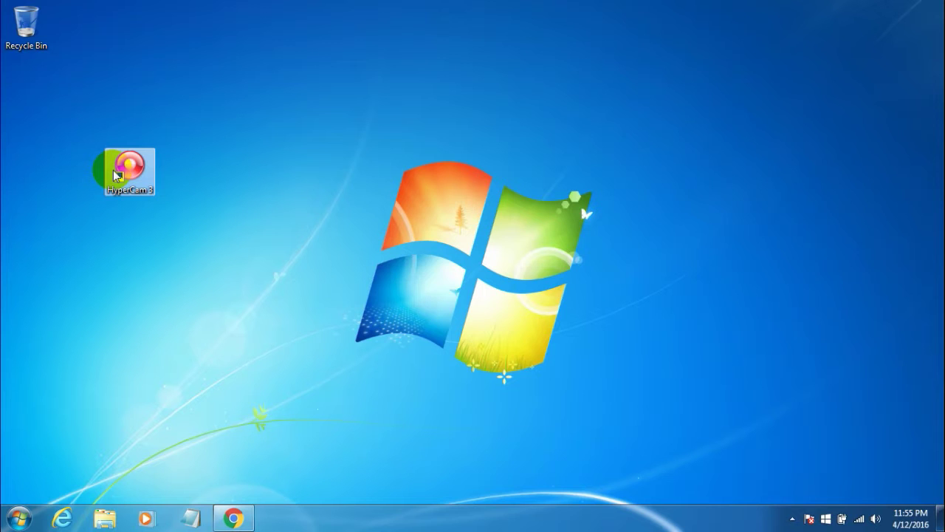
pyautogui.doubleClick(116, 174)
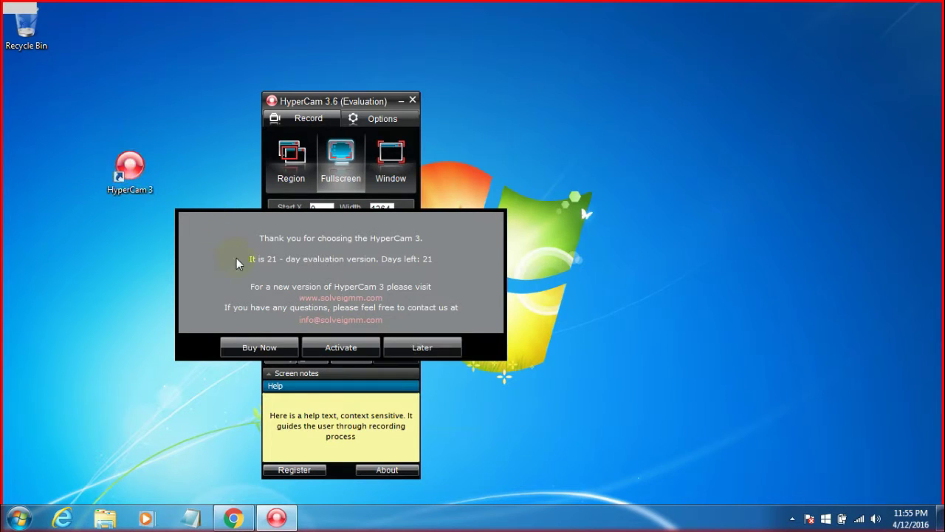
pyautogui.click(405, 351)
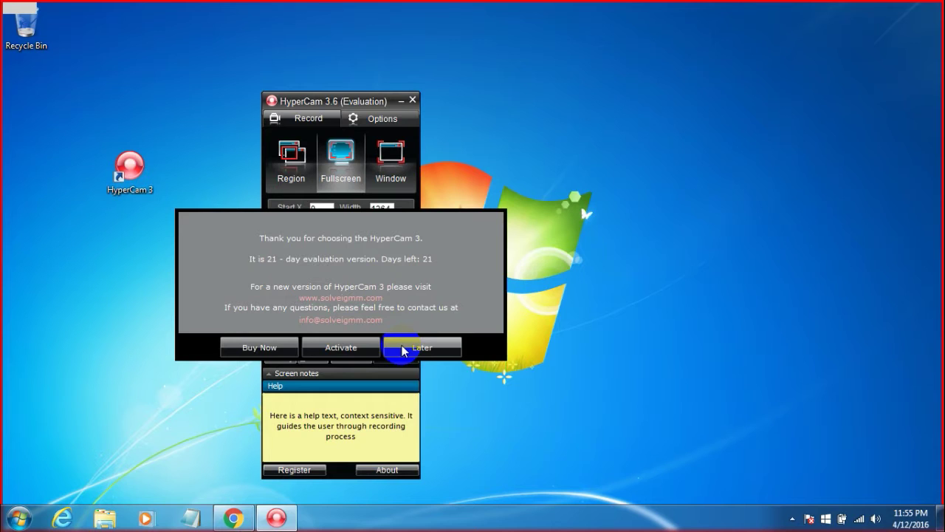
pyautogui.click(404, 351)
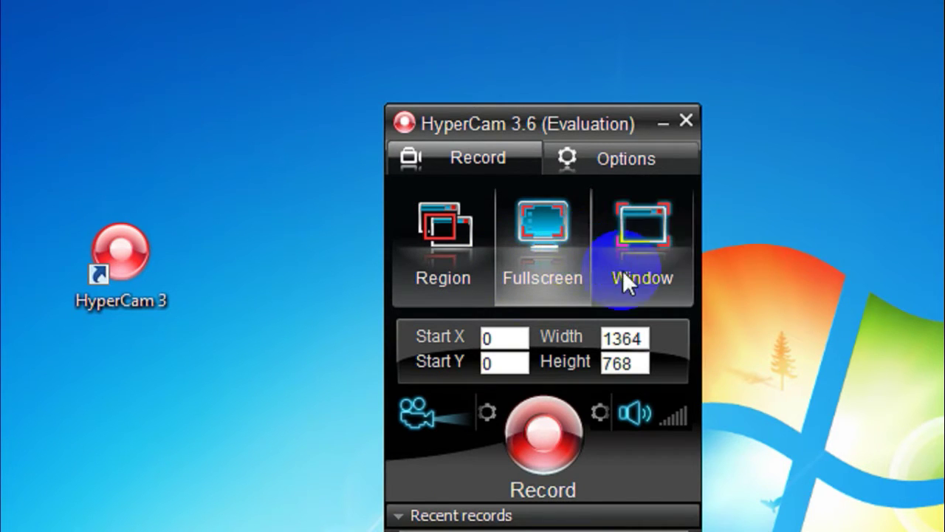
pyautogui.click(641, 251)
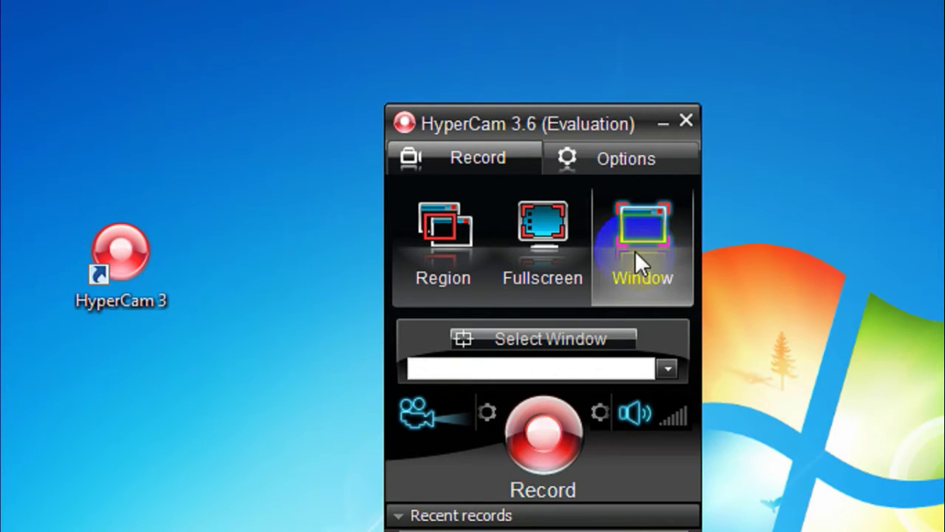
pyautogui.click(571, 257)
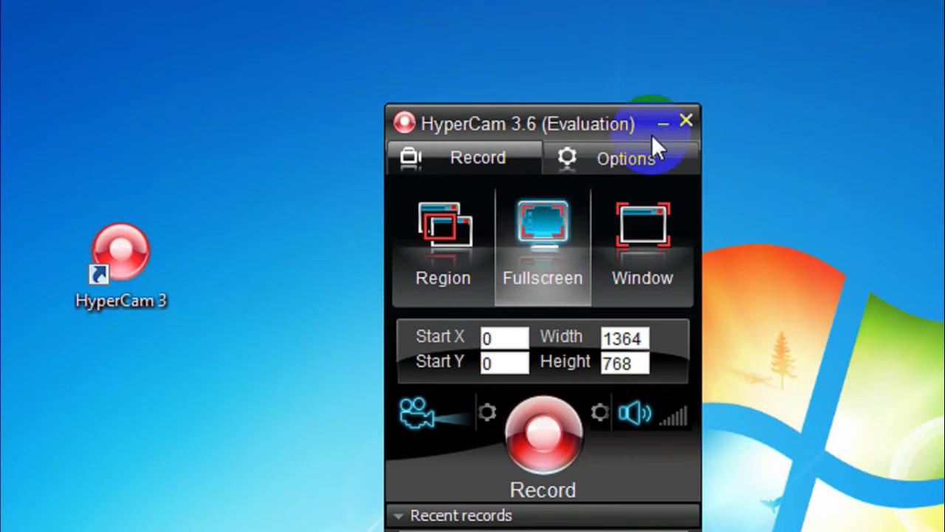
# - Review the recording hotkeys and the audio and video settings in the HyperCam options, and close the options
pyautogui.click(614, 158)
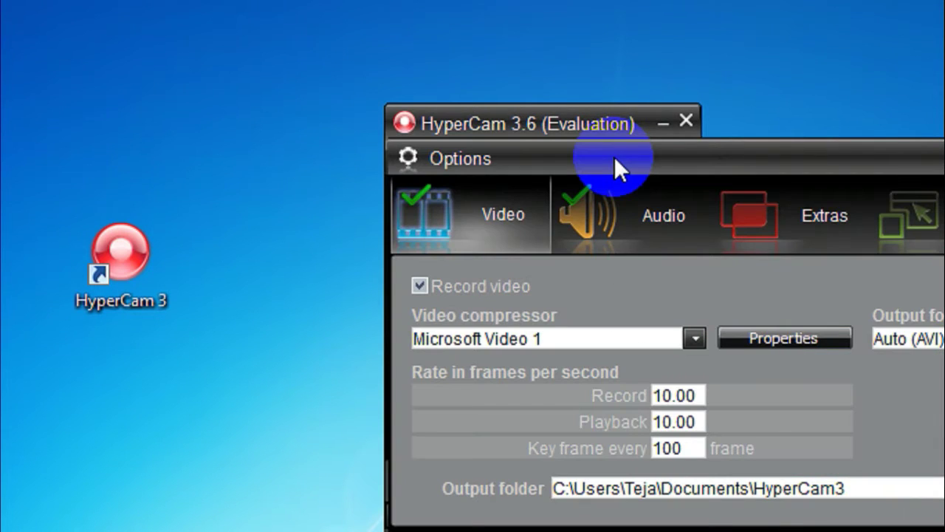
pyautogui.click(908, 220)
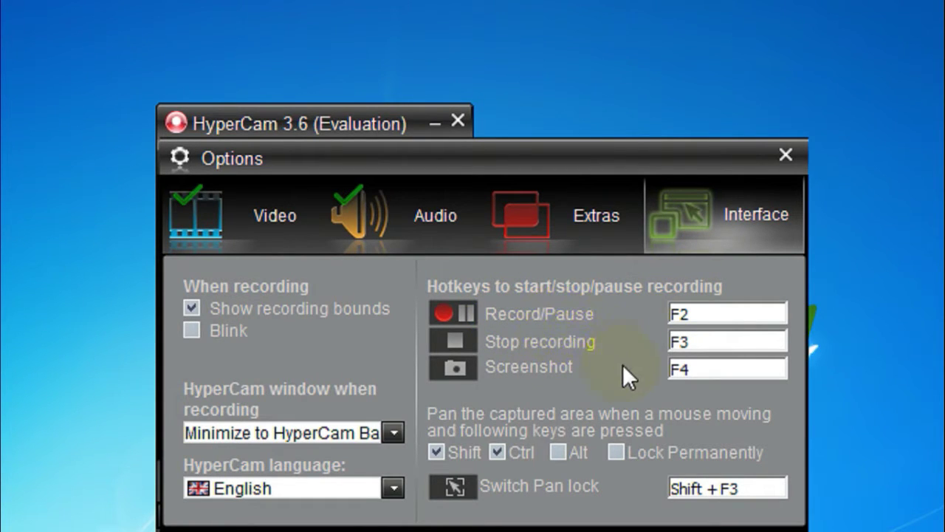
pyautogui.click(703, 345)
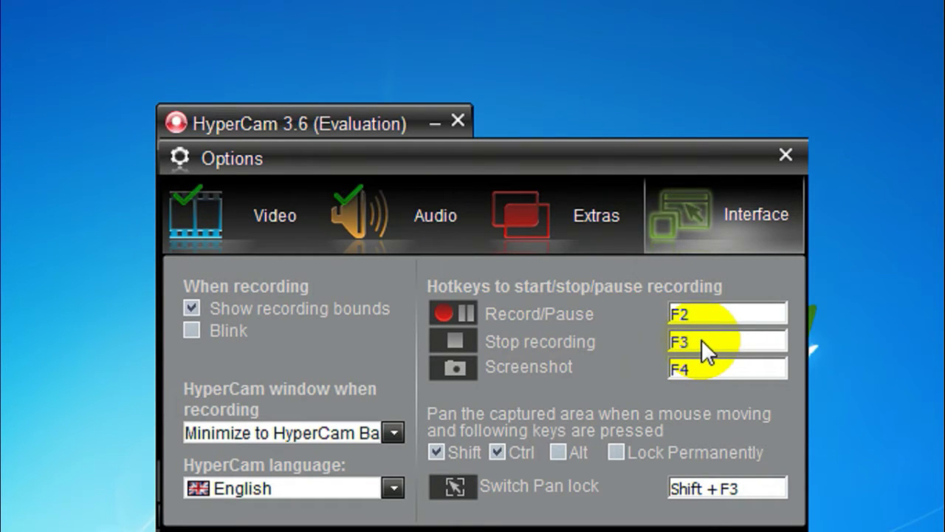
pyautogui.click(479, 342)
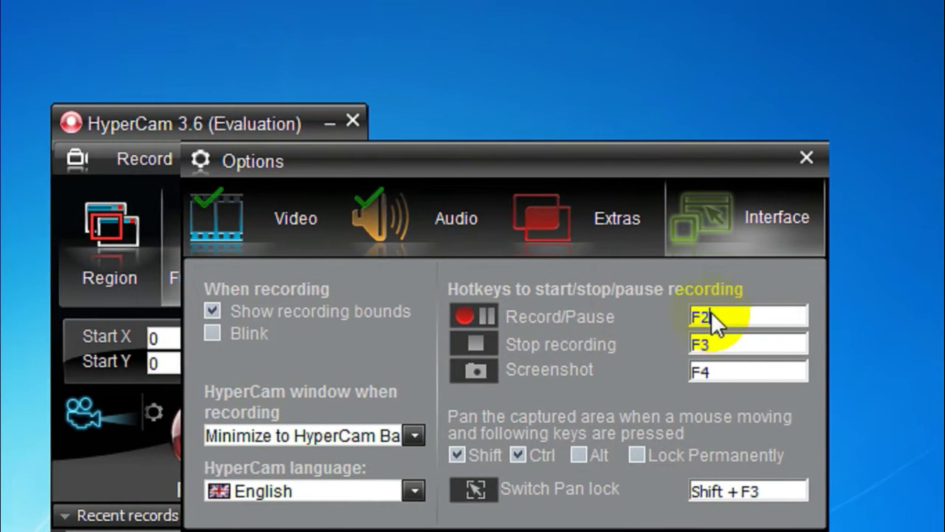
pyautogui.click(260, 239)
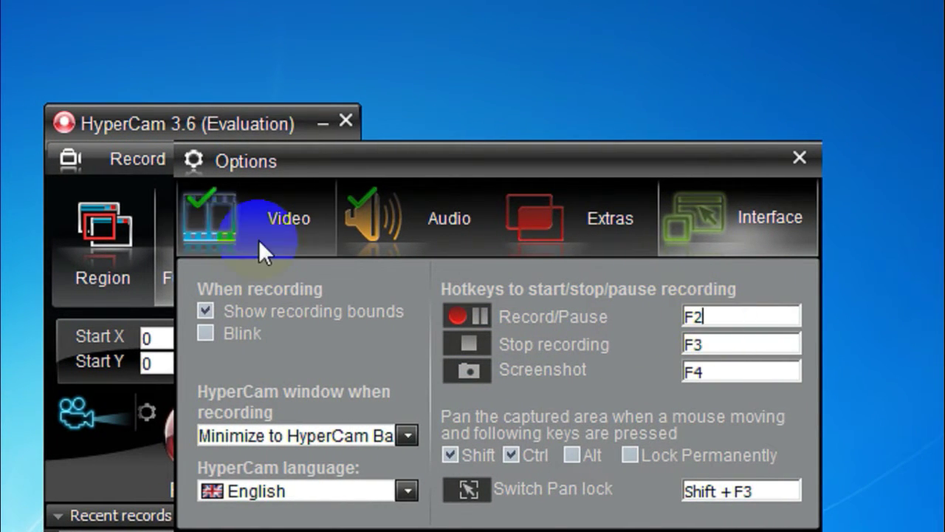
pyautogui.click(395, 223)
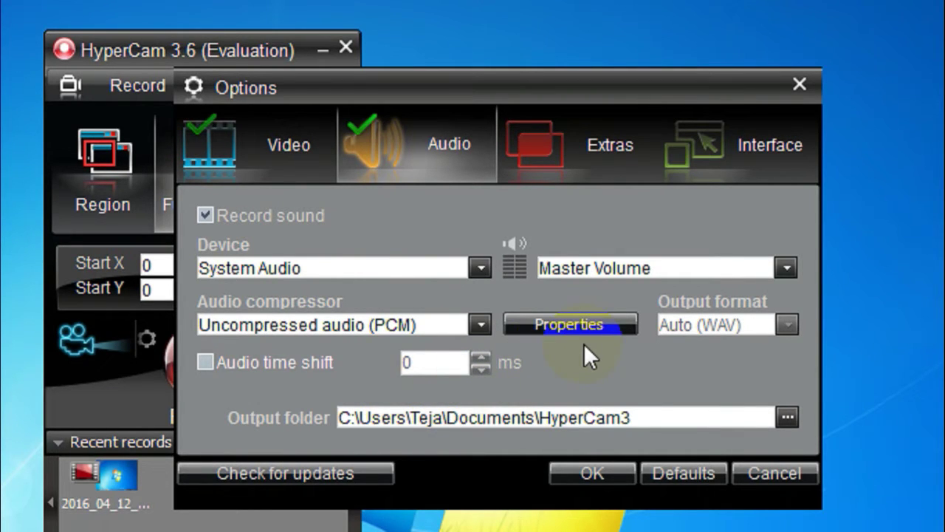
pyautogui.click(298, 155)
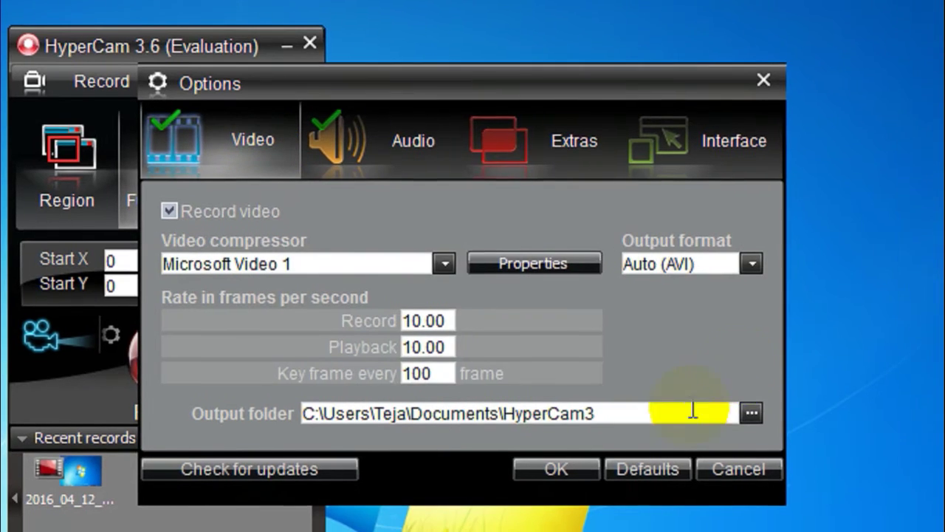
pyautogui.click(634, 464)
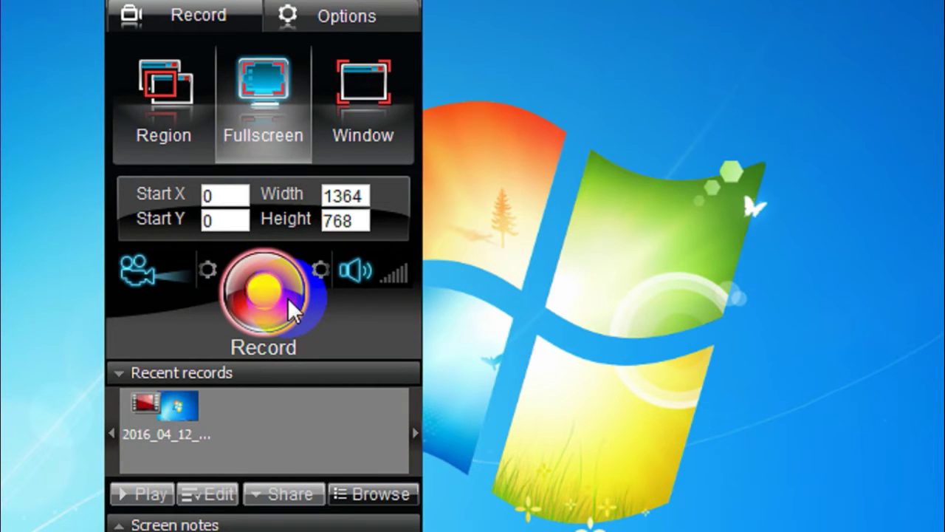
# - Make a short test recording of the full screen and stop it
pyautogui.click(292, 308)
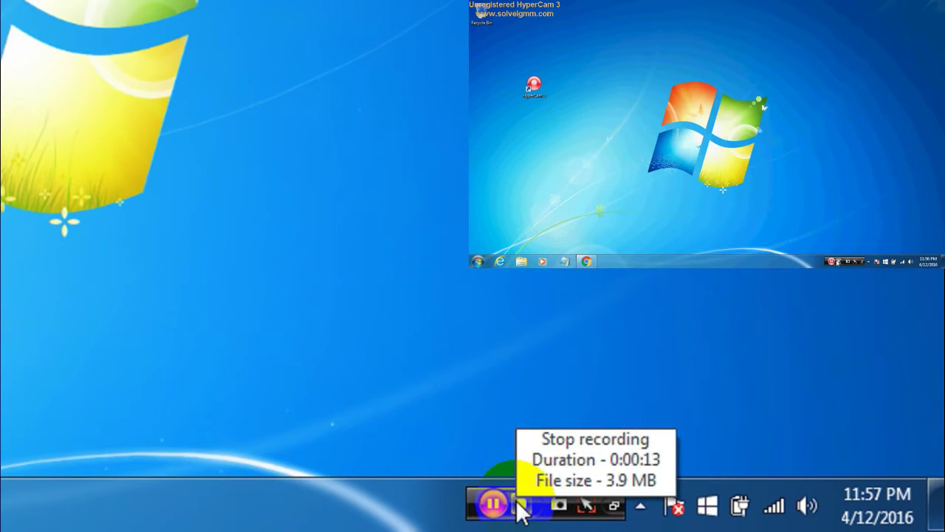
pyautogui.click(732, 519)
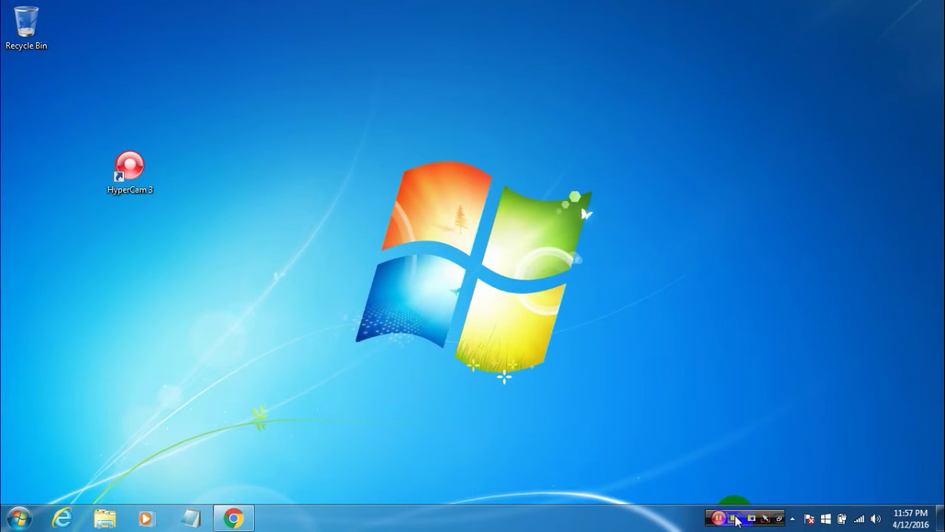
pyautogui.click(736, 520)
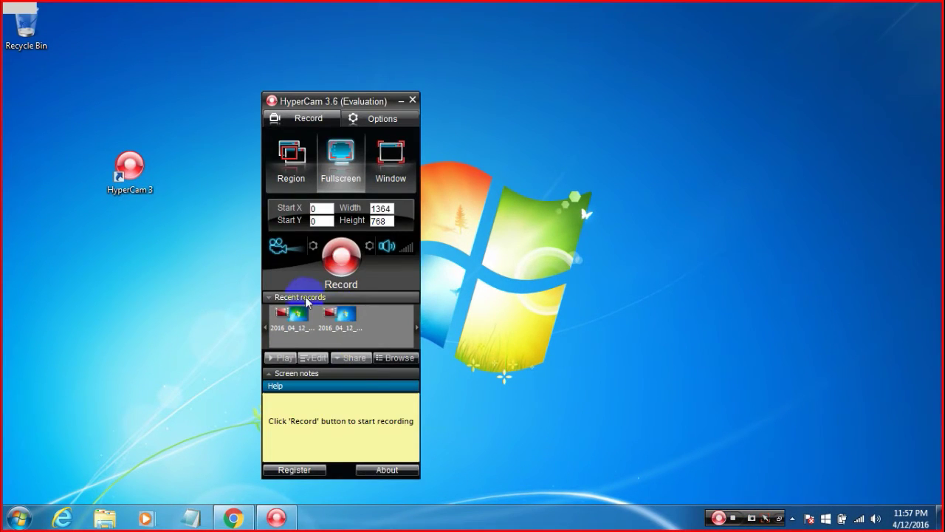
# - Examine the saved AVI recordings in the recent records list by collapsing, expanding and selecting its entries
pyautogui.click(306, 296)
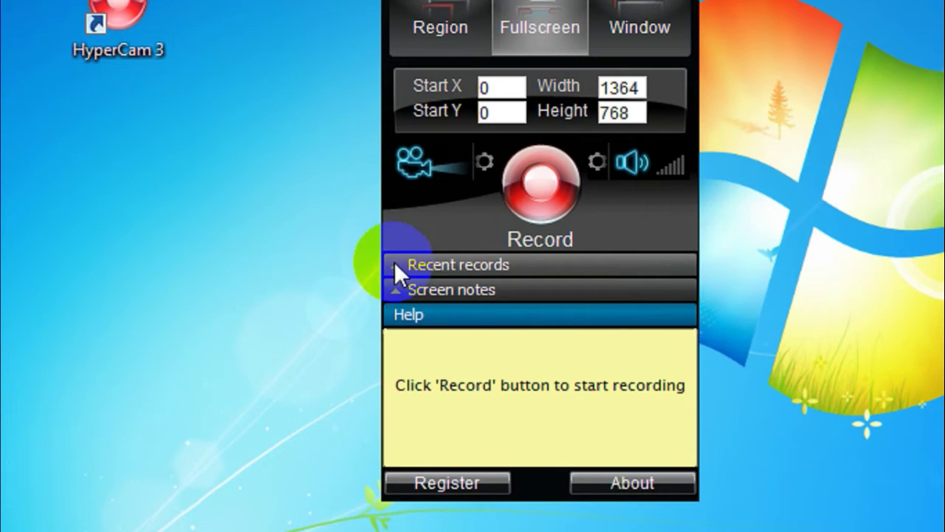
pyautogui.click(396, 264)
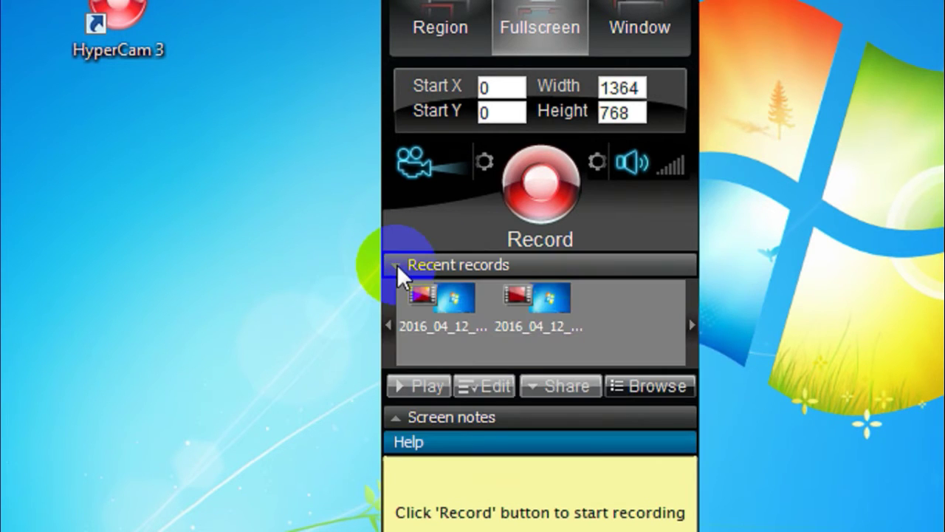
pyautogui.click(555, 331)
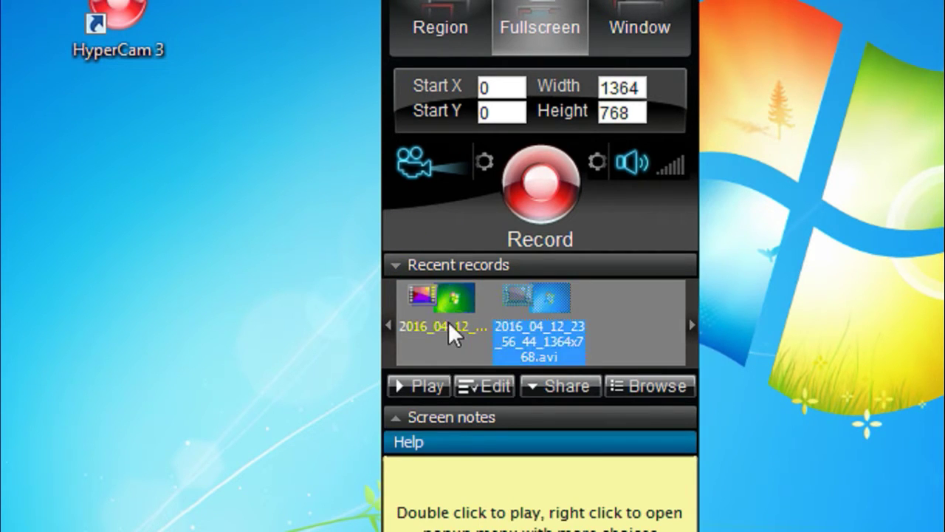
pyautogui.click(447, 328)
pyautogui.click(528, 325)
pyautogui.click(462, 317)
pyautogui.click(502, 325)
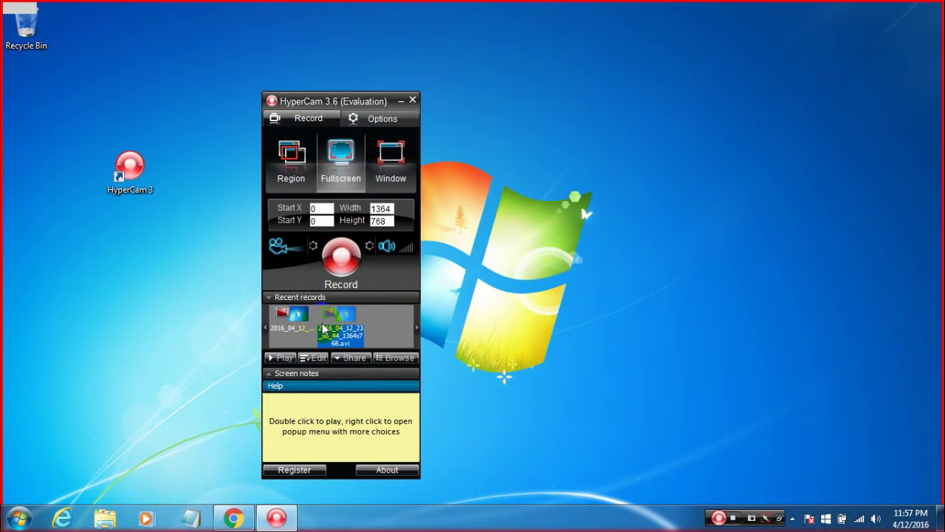
pyautogui.click(310, 330)
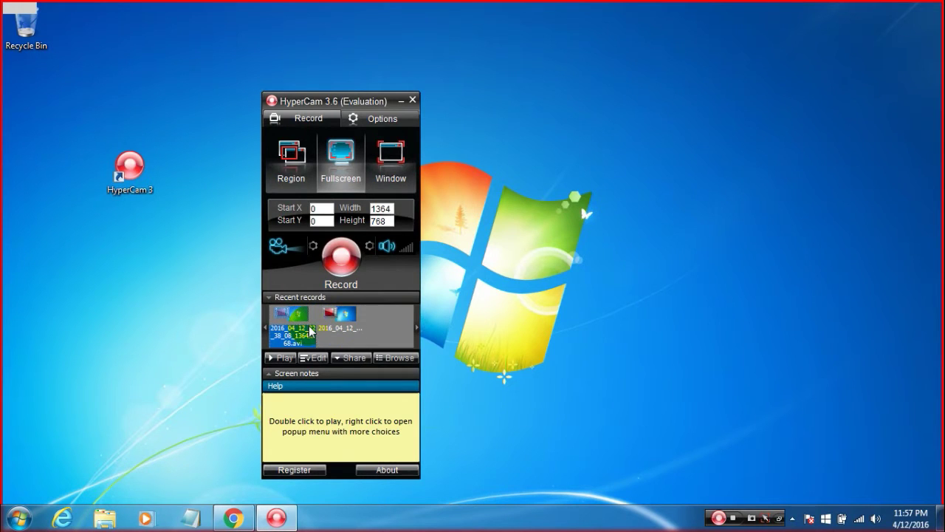
pyautogui.click(386, 246)
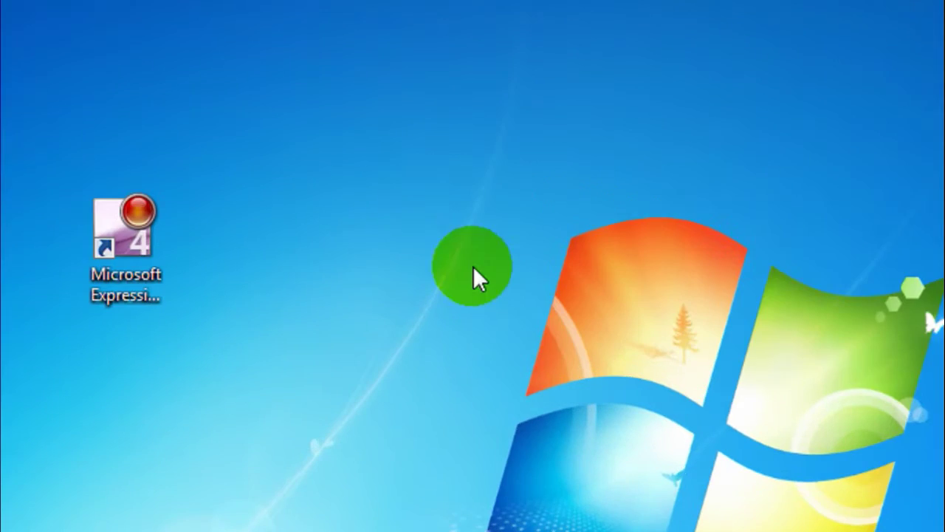
pyautogui.click(180, 170)
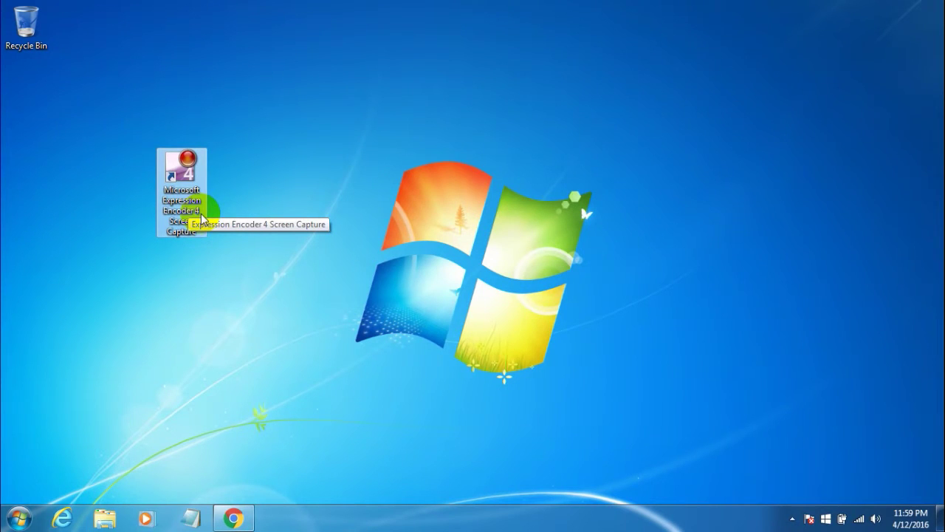
pyautogui.click(228, 190)
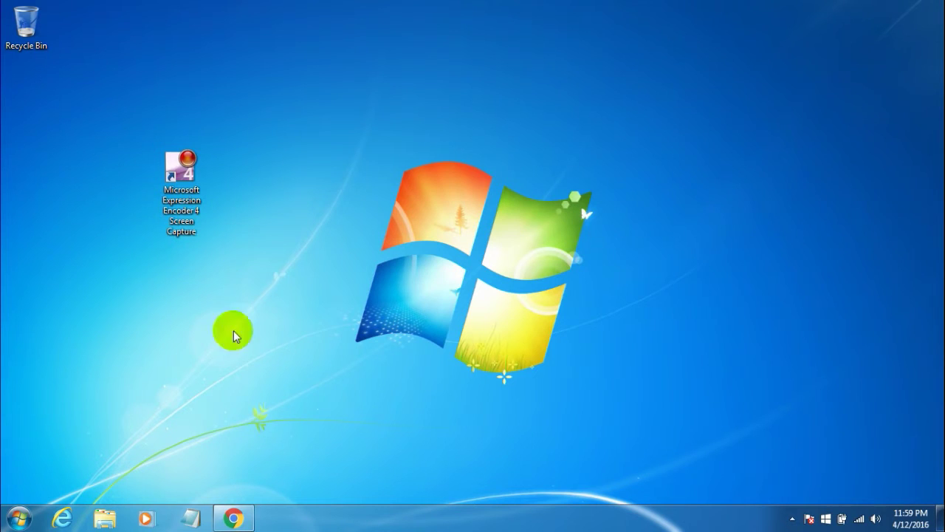
# - Switch to Chrome, review the system requirements and language choices for Expression Encoder 4 with SP2, keep English, and return to the desktop
pyautogui.click(233, 518)
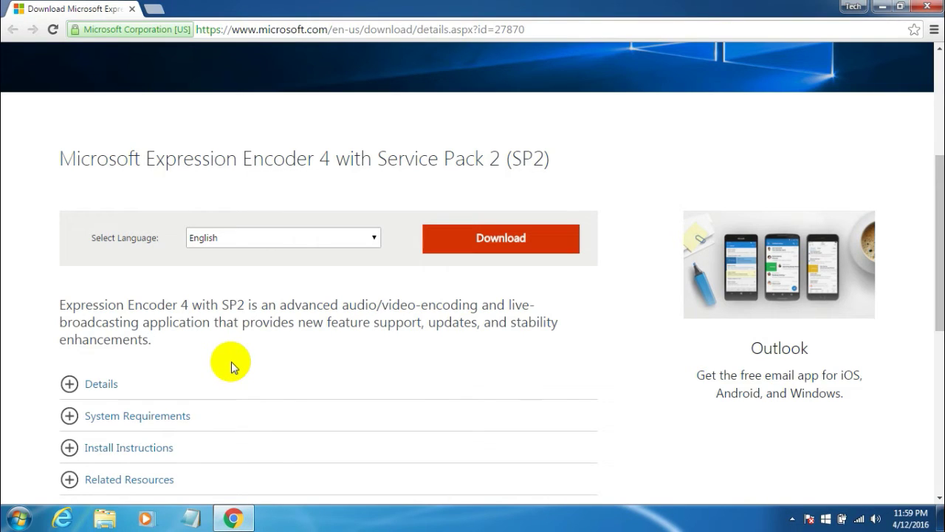
pyautogui.click(188, 414)
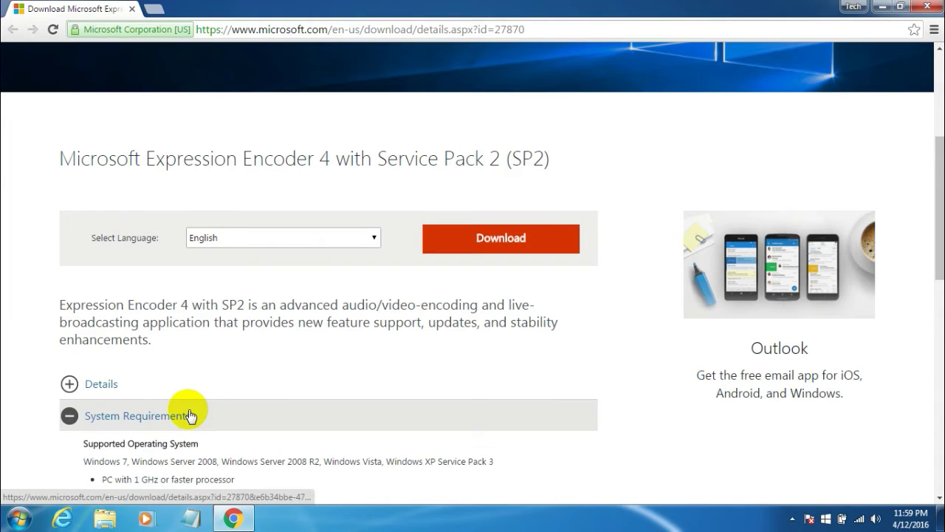
pyautogui.moveTo(936, 253); pyautogui.dragTo(929, 206)
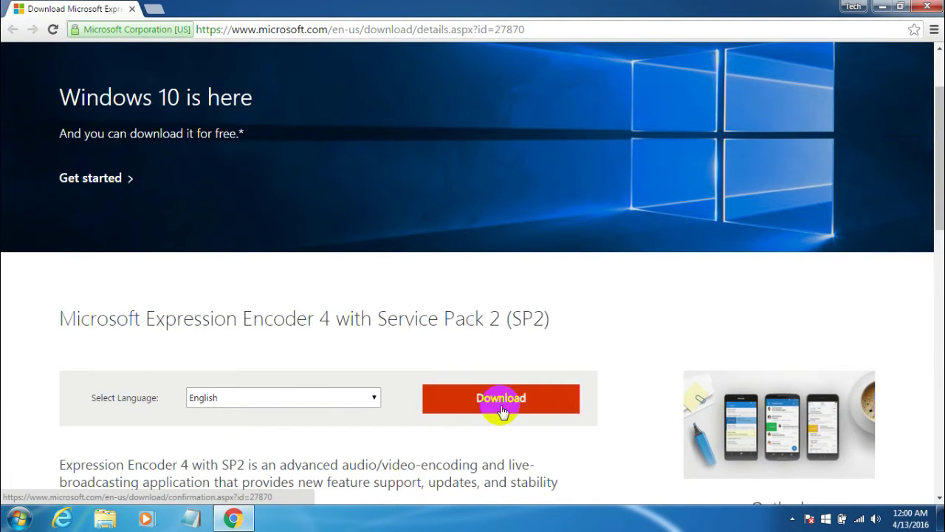
pyautogui.click(362, 406)
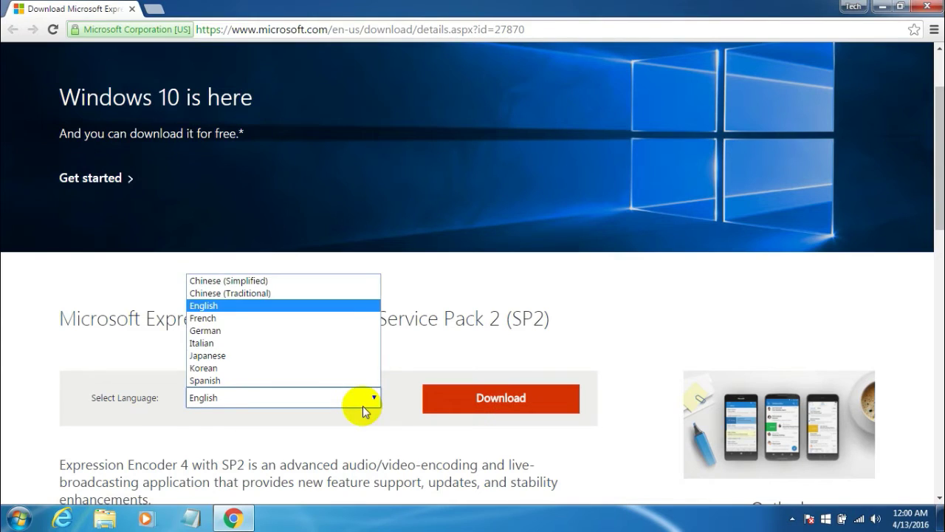
pyautogui.click(287, 313)
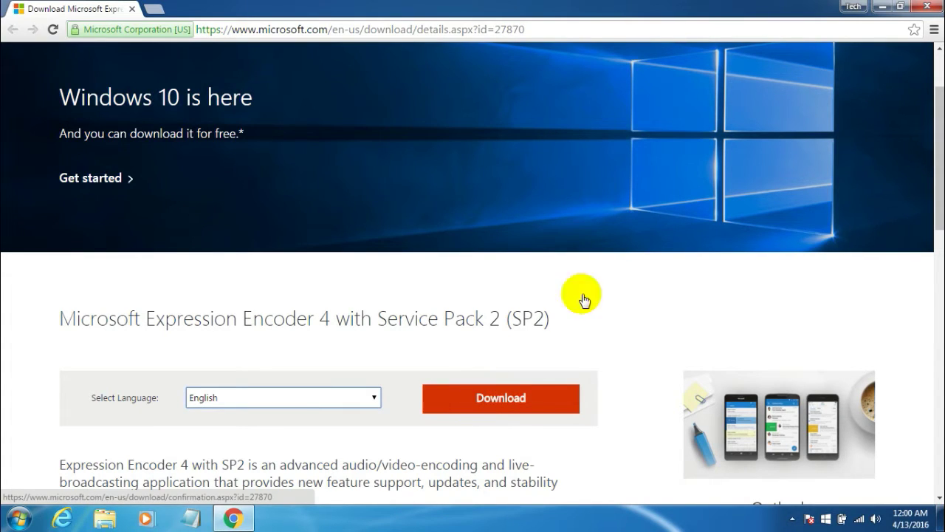
pyautogui.click(879, 5)
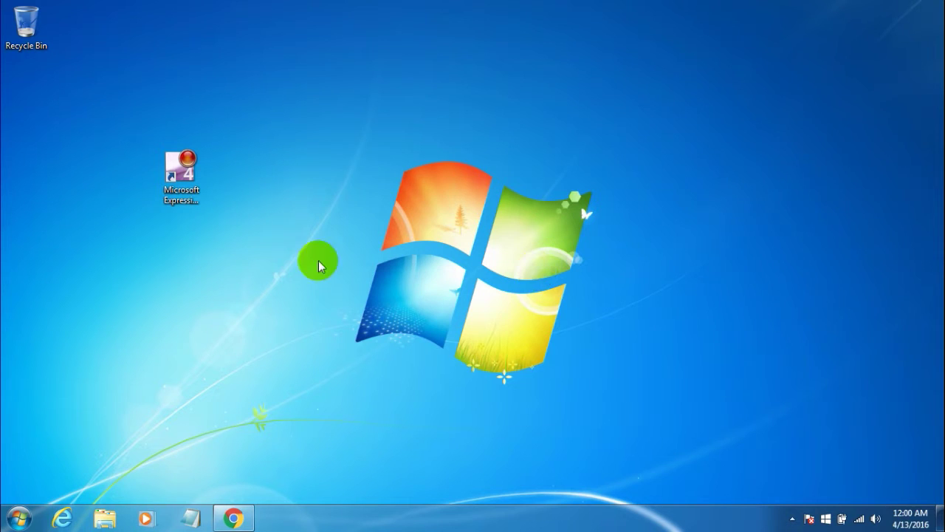
# - Launch Microsoft Expression Encoder 4 Screen Capture from its desktop shortcut and move its window clear of the shortcut
pyautogui.click(220, 205)
pyautogui.click(191, 189)
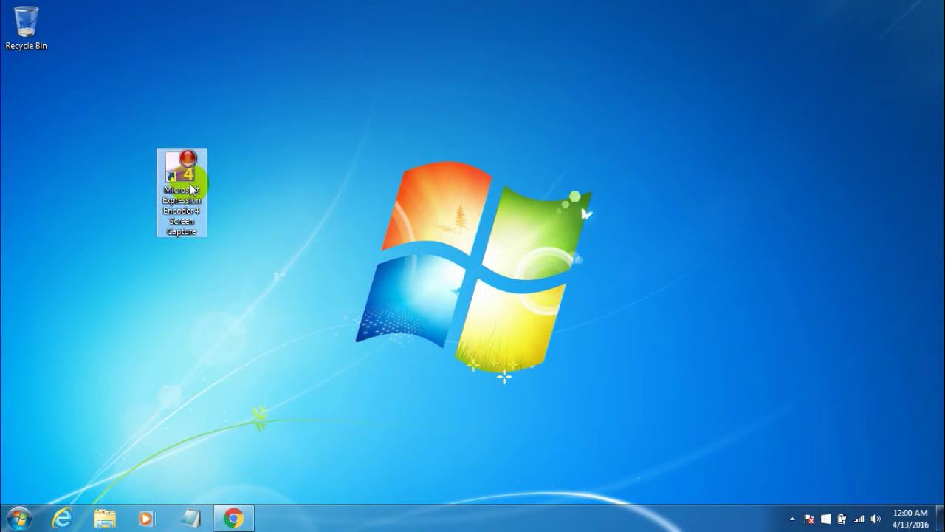
pyautogui.doubleClick(191, 188)
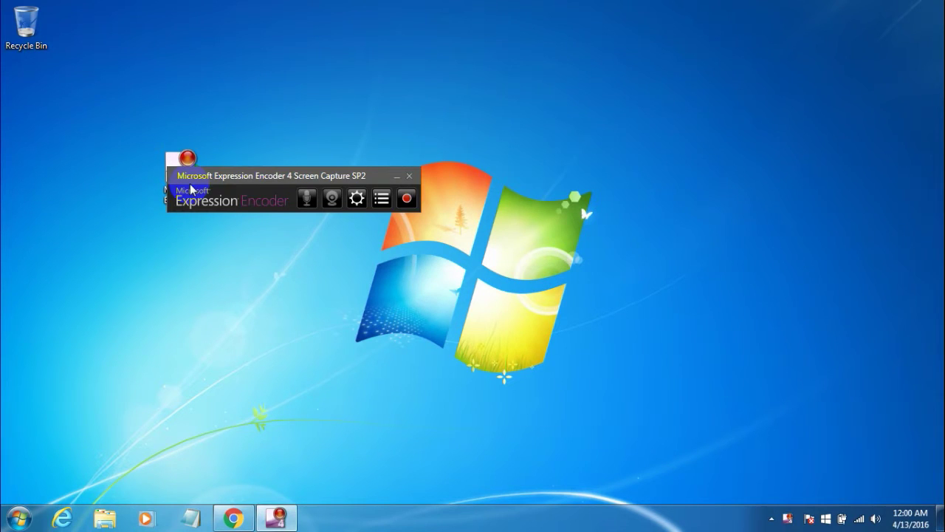
pyautogui.moveTo(268, 177); pyautogui.dragTo(319, 117)
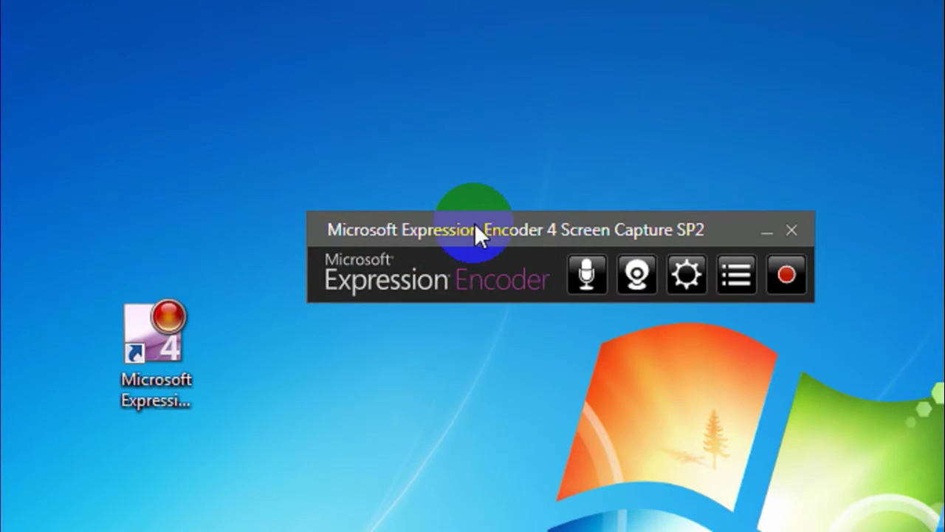
# - Open the capture options and review the screen and camera settings, repositioning the options dialog
pyautogui.click(636, 275)
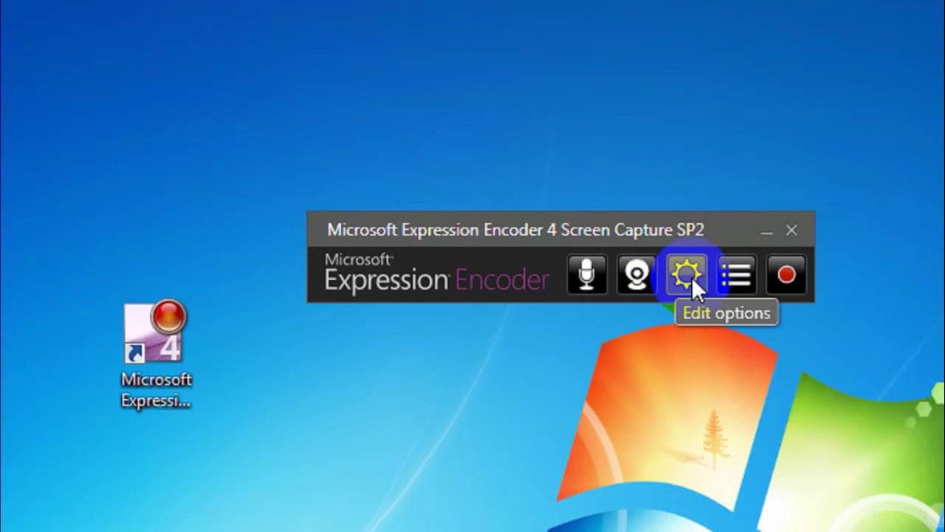
pyautogui.click(691, 276)
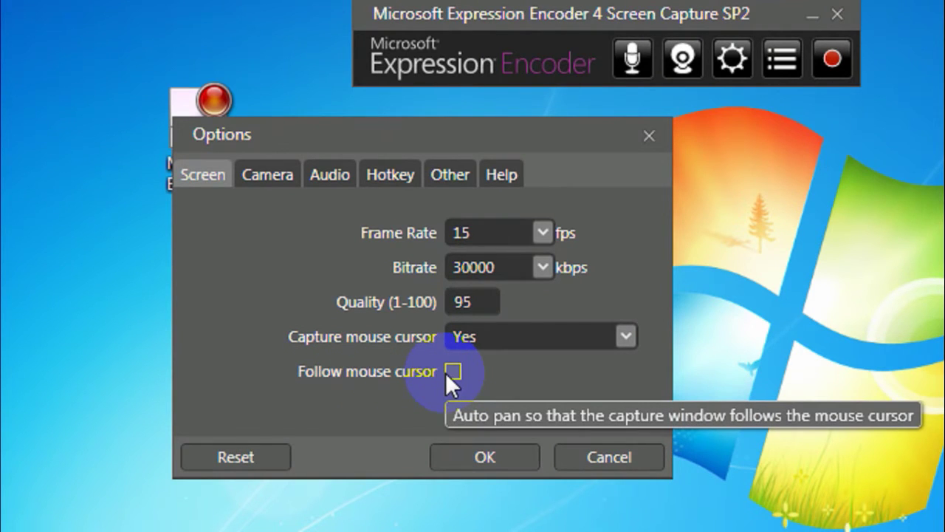
pyautogui.click(286, 178)
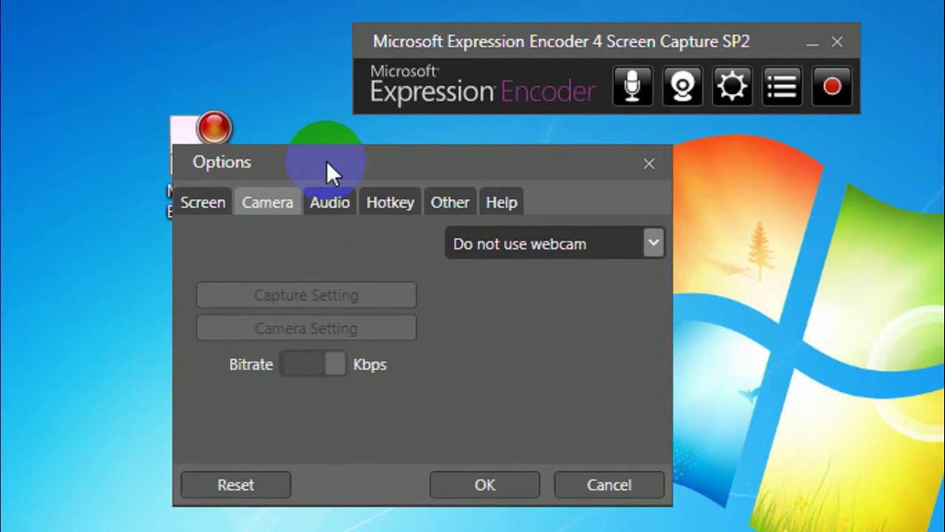
pyautogui.moveTo(326, 160); pyautogui.dragTo(354, 130)
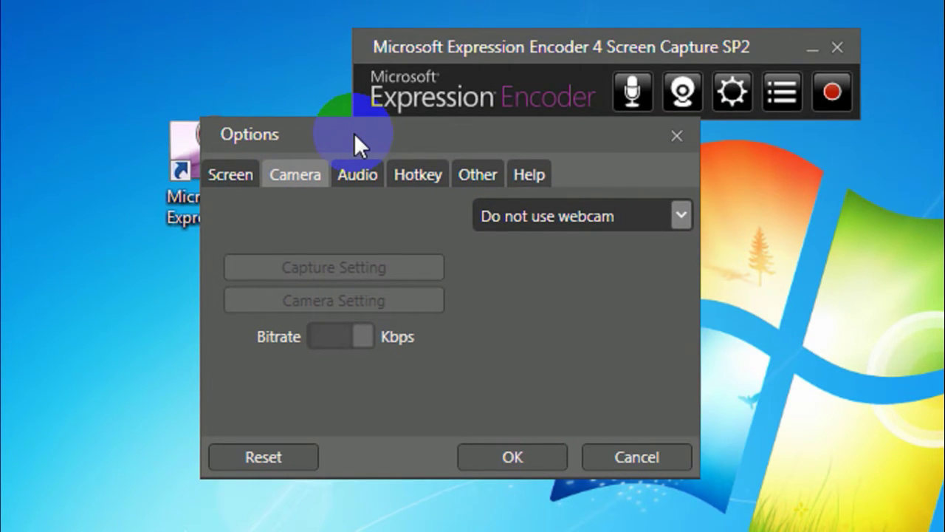
pyautogui.moveTo(353, 134); pyautogui.dragTo(329, 123)
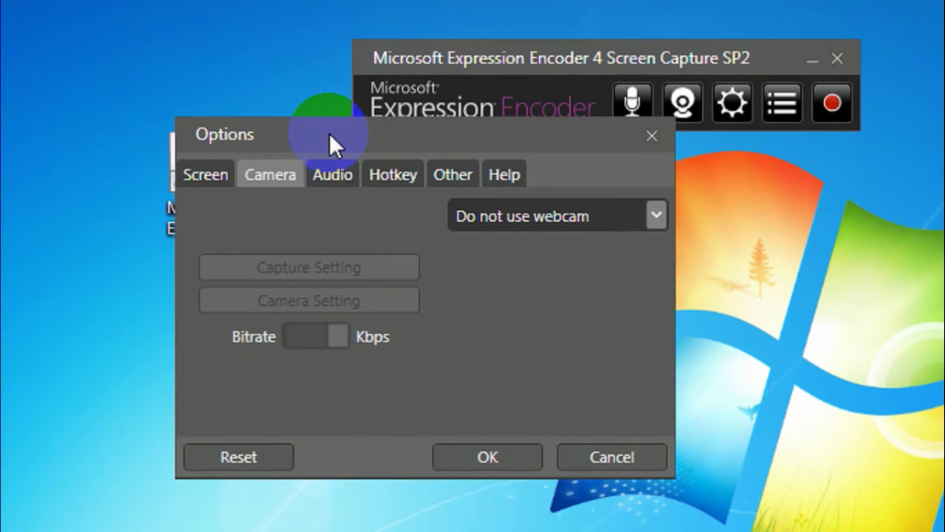
# - Enable the Realtek microphone in the audio options, review the recording hotkeys, and accept the options
pyautogui.click(328, 176)
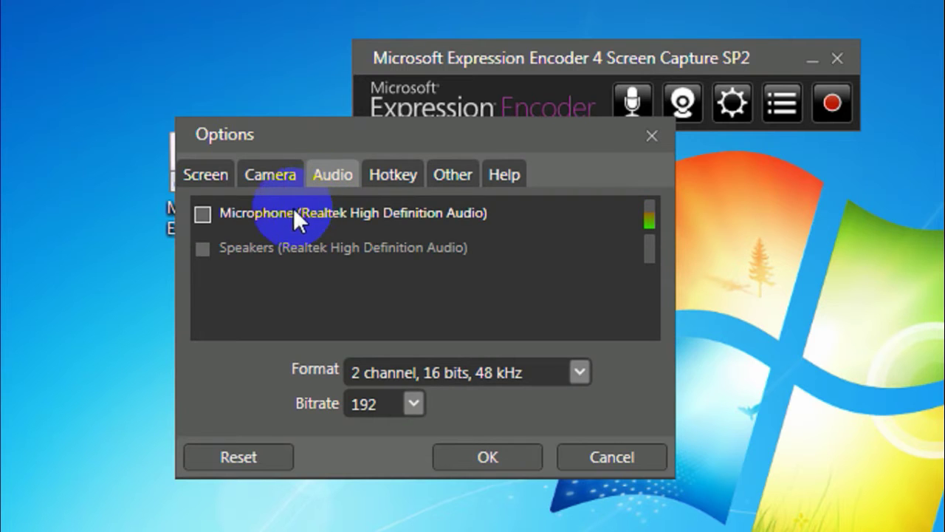
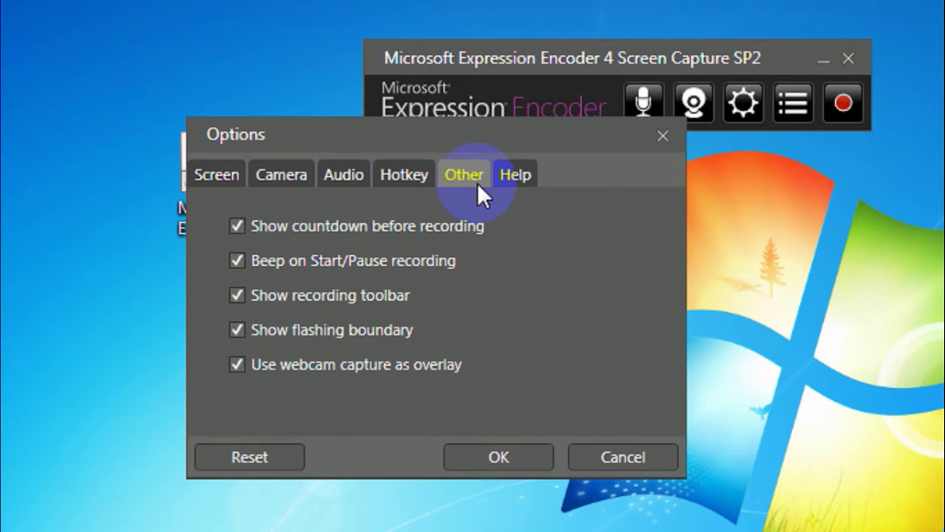
pyautogui.click(412, 171)
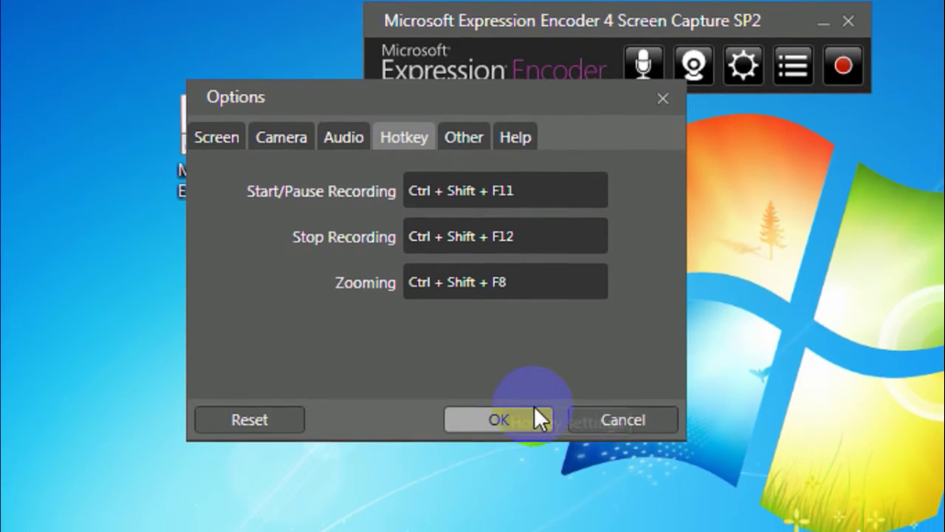
pyautogui.click(530, 423)
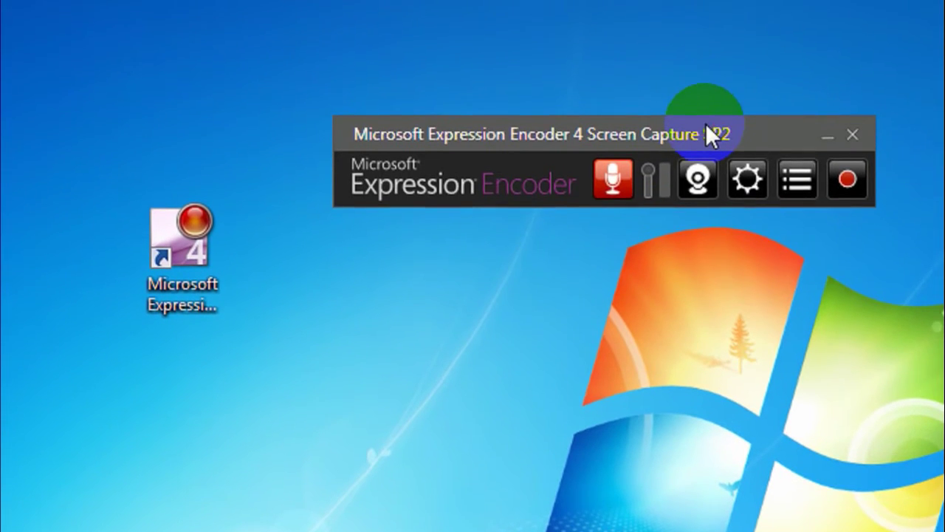
# - Start recording a 1364 by 764 full-screen region, and open and dismiss the desktop context menu as sample activity
pyautogui.moveTo(735, 12); pyautogui.dragTo(689, 91)
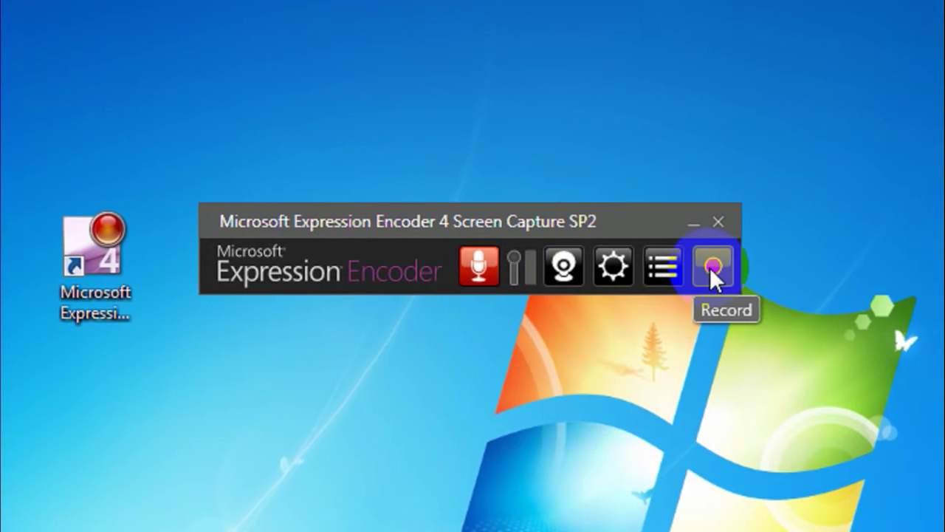
pyautogui.click(704, 275)
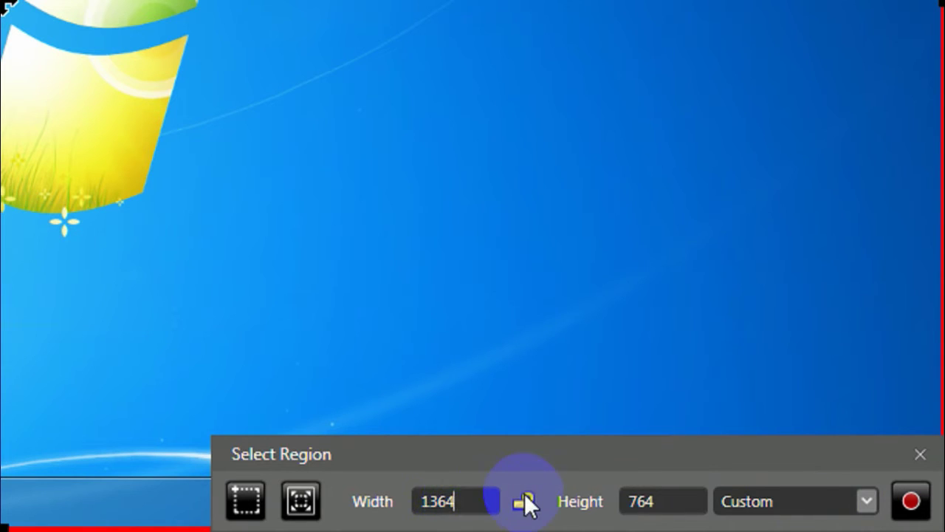
pyautogui.moveTo(514, 448); pyautogui.dragTo(483, 432)
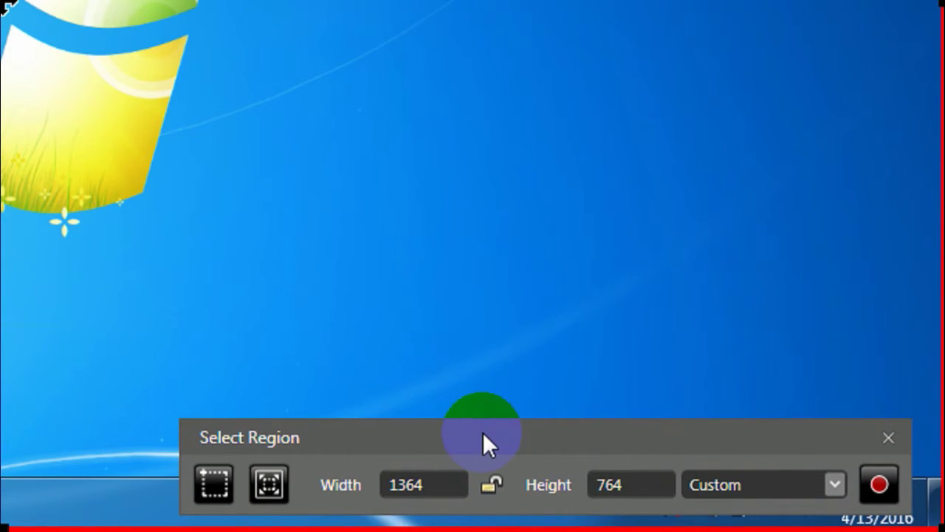
pyautogui.click(879, 484)
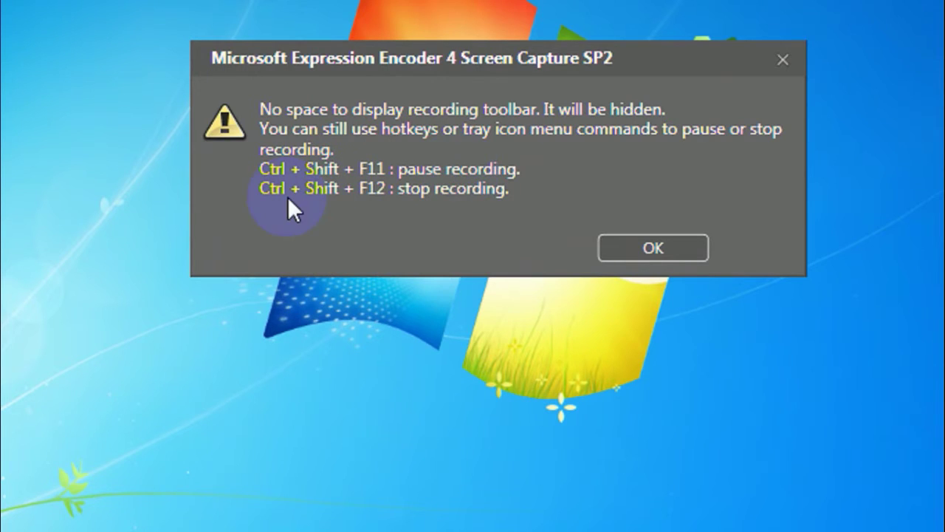
pyautogui.click(672, 242)
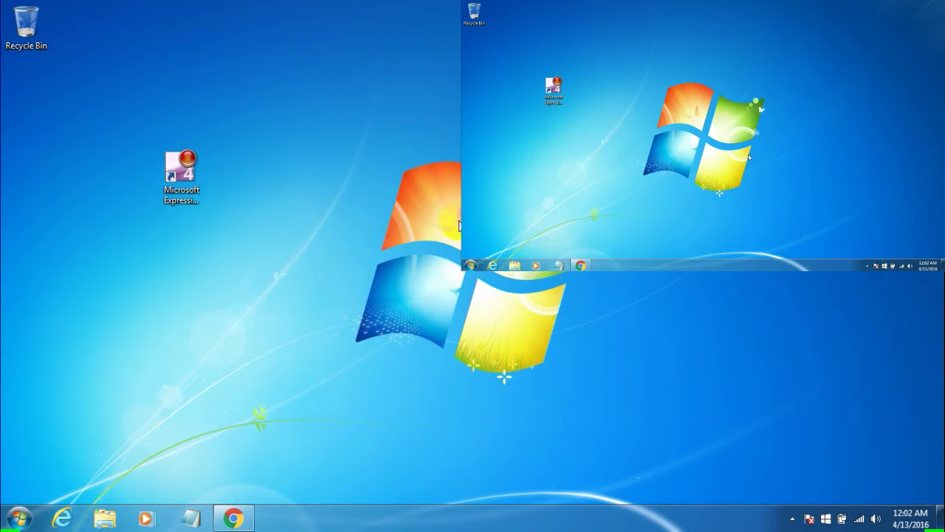
pyautogui.rightClick(486, 271)
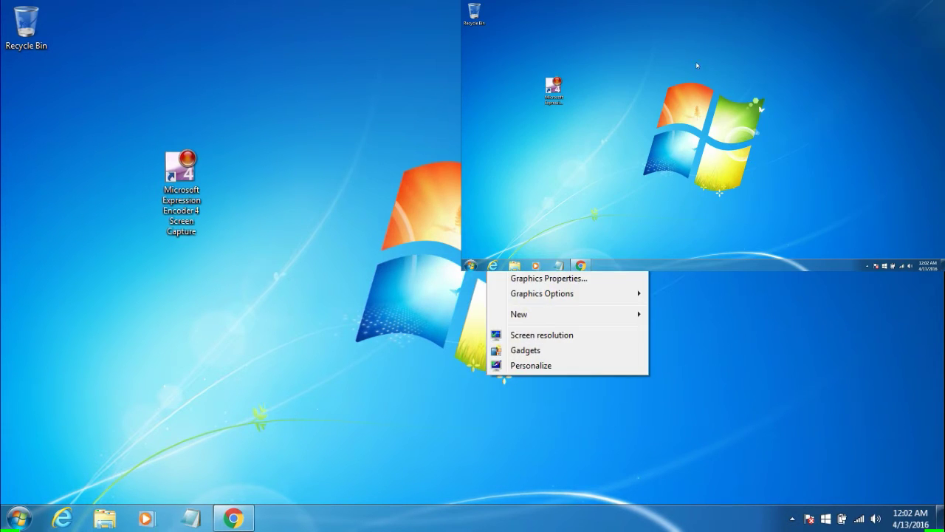
pyautogui.rightClick(711, 87)
pyautogui.click(731, 105)
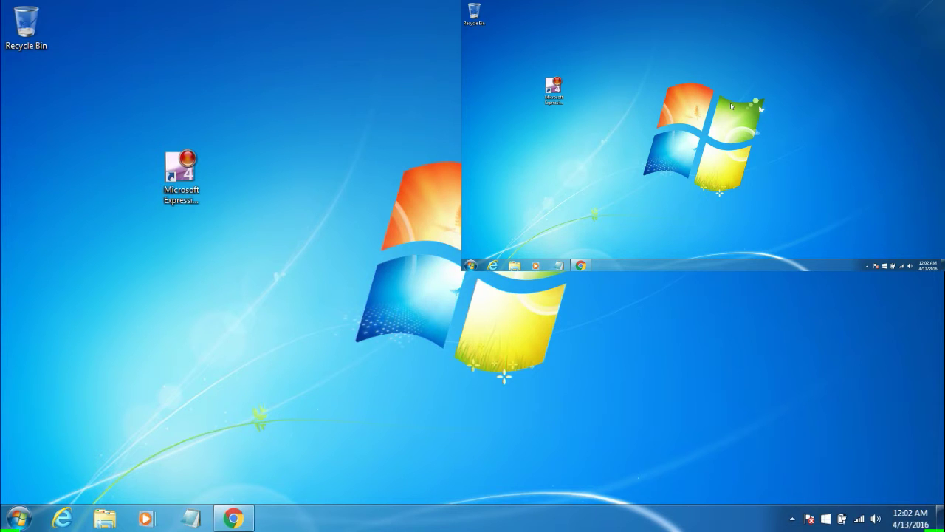
# - Stop the recording and send the newest screen capture to Encoder
pyautogui.hotkey('ctrl', 'shift', 'F12')
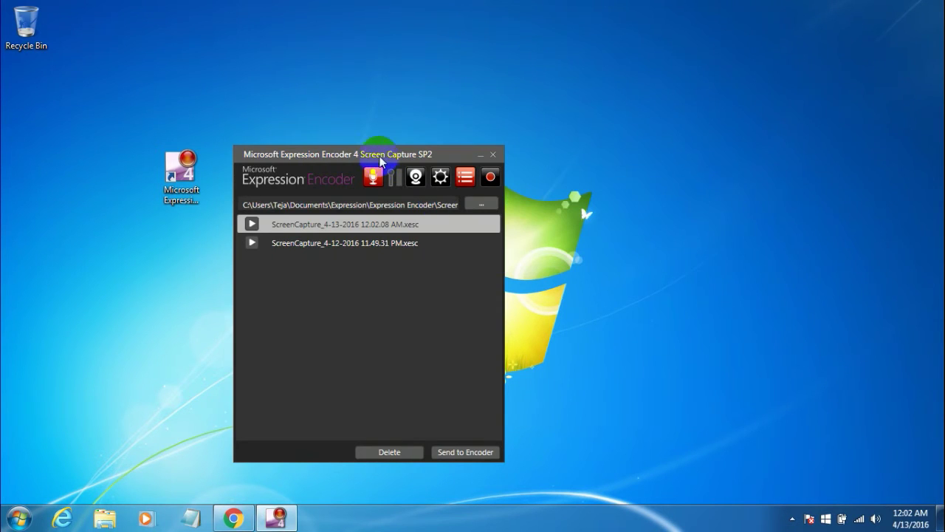
pyautogui.moveTo(379, 159); pyautogui.dragTo(436, 115)
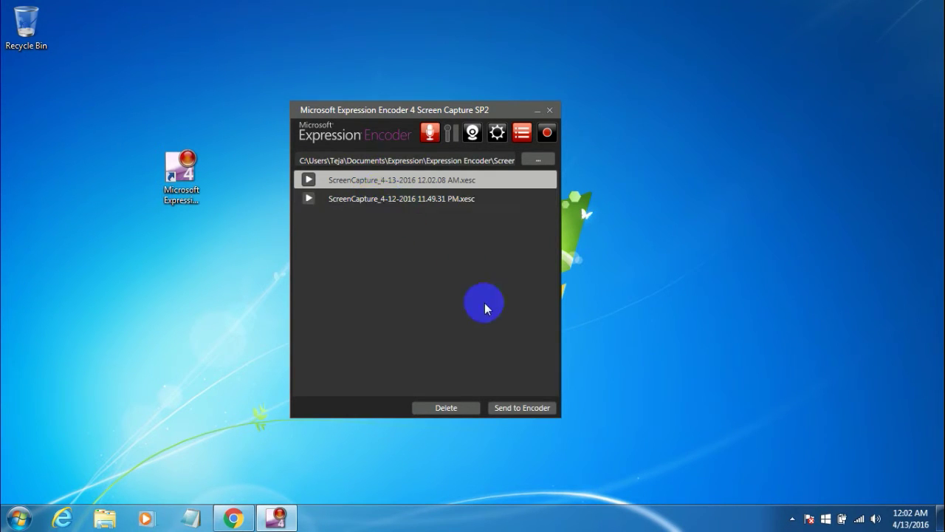
pyautogui.click(517, 411)
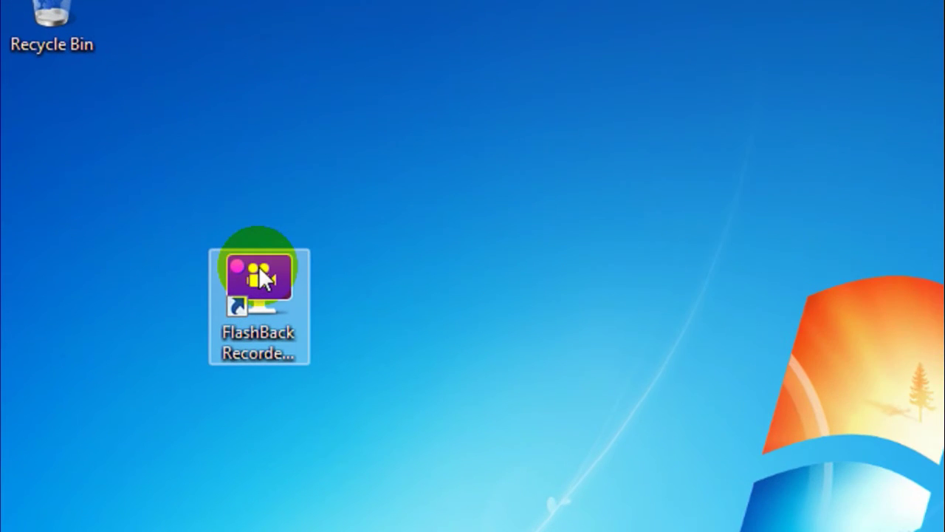
# - Switch to Chrome, highlight the FlashBack Express download address, and bring the free download form into view
pyautogui.click(259, 266)
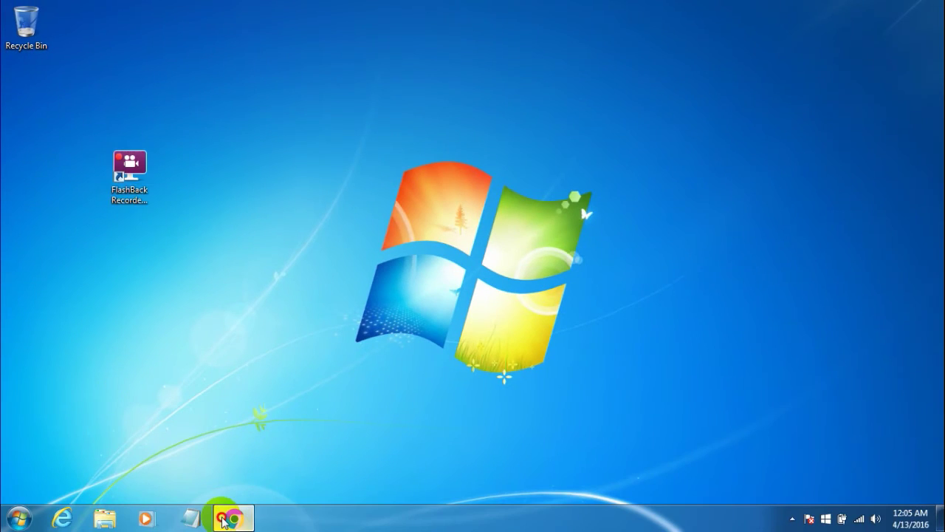
pyautogui.click(231, 518)
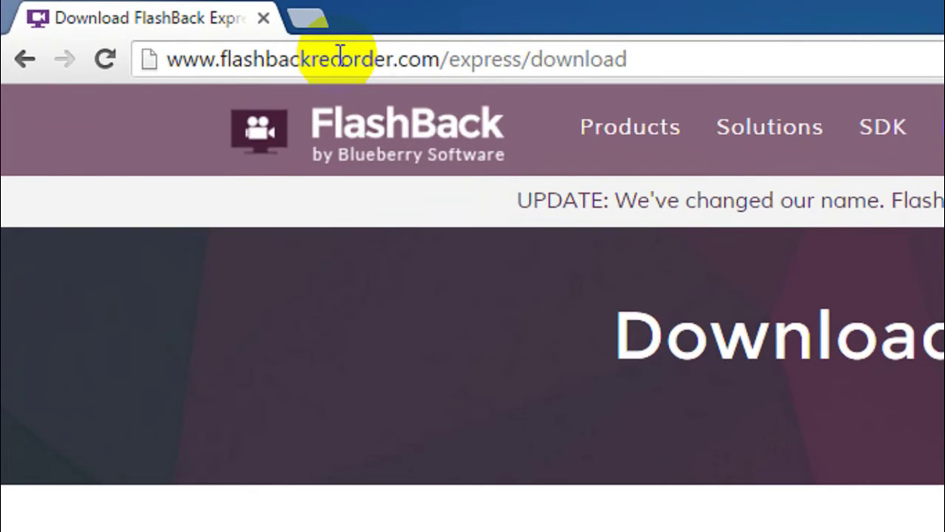
pyautogui.click(340, 54)
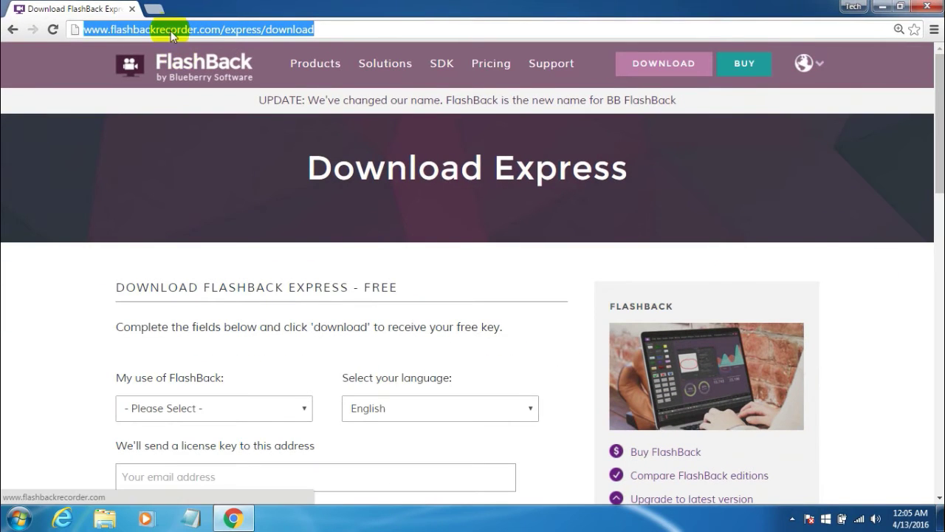
pyautogui.click(171, 32)
pyautogui.click(932, 169)
pyautogui.moveTo(932, 169); pyautogui.dragTo(931, 215)
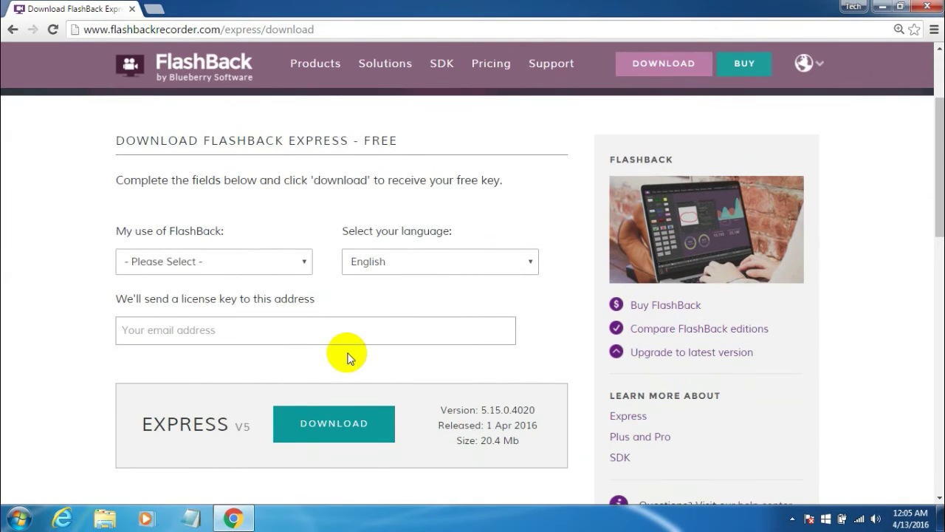
# - Examine the usage choices, the license key email field and the system requirements on the FlashBack Express download page
pyautogui.click(189, 262)
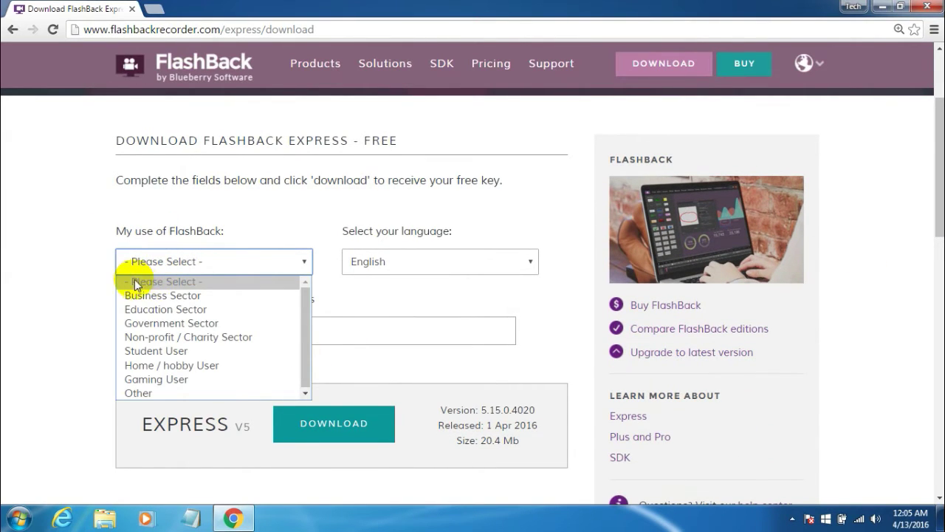
pyautogui.click(100, 286)
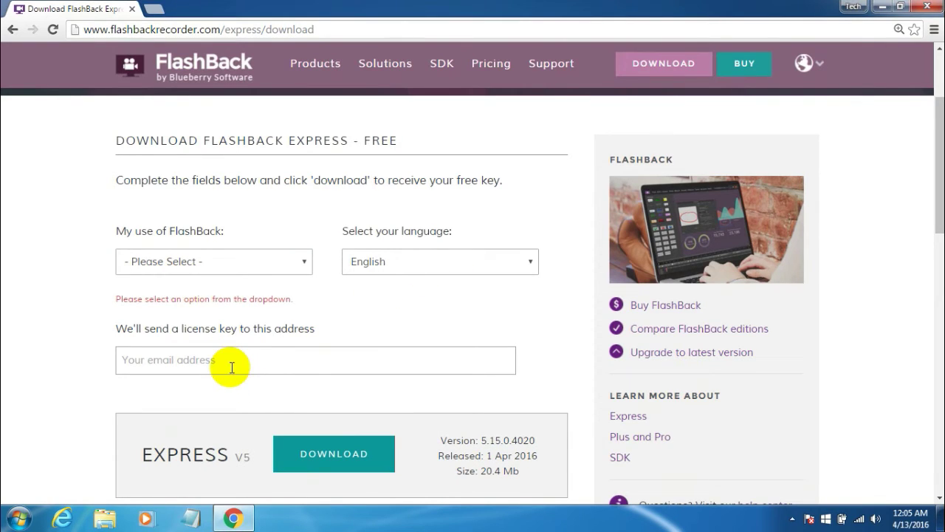
pyautogui.click(201, 365)
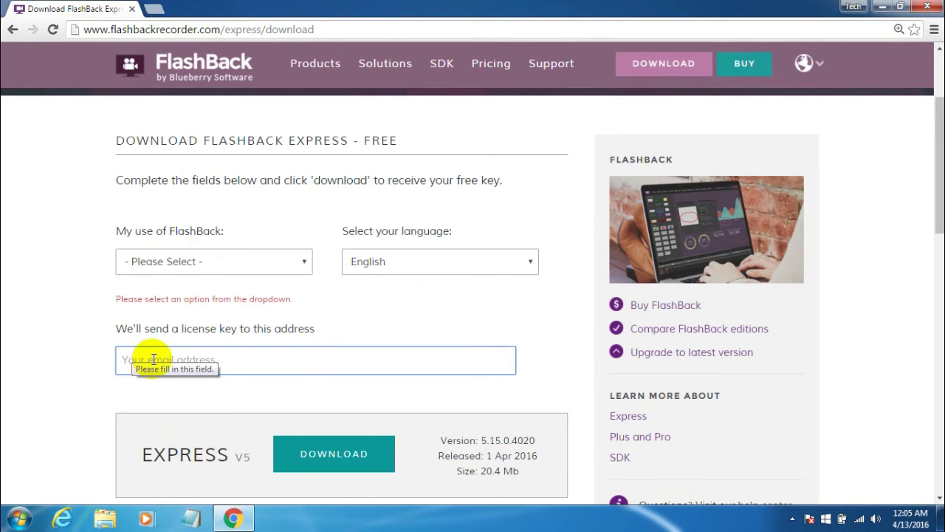
pyautogui.click(67, 385)
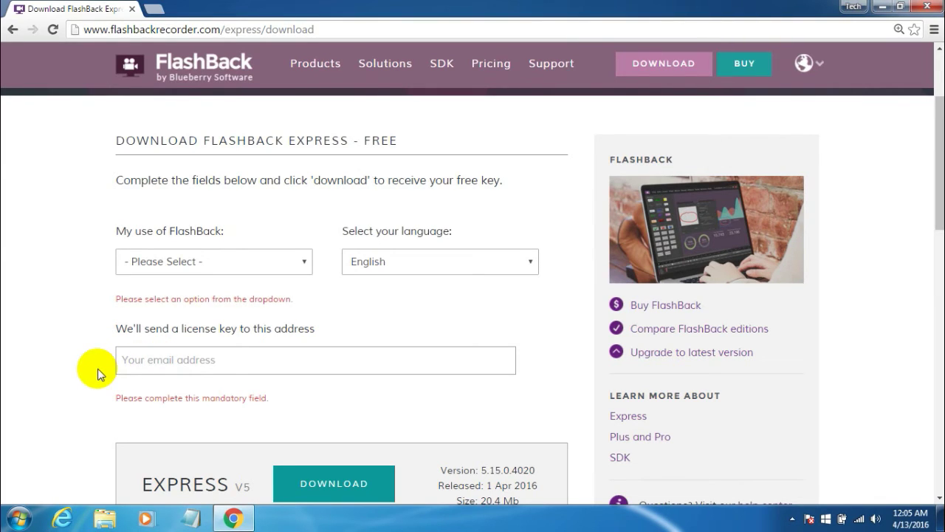
pyautogui.click(133, 362)
pyautogui.click(38, 333)
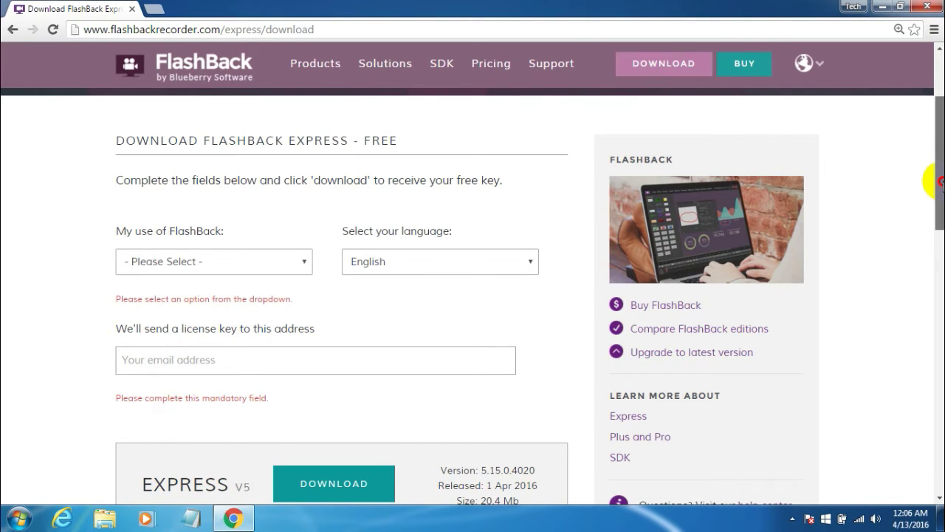
pyautogui.scroll(-4, 942, 186)
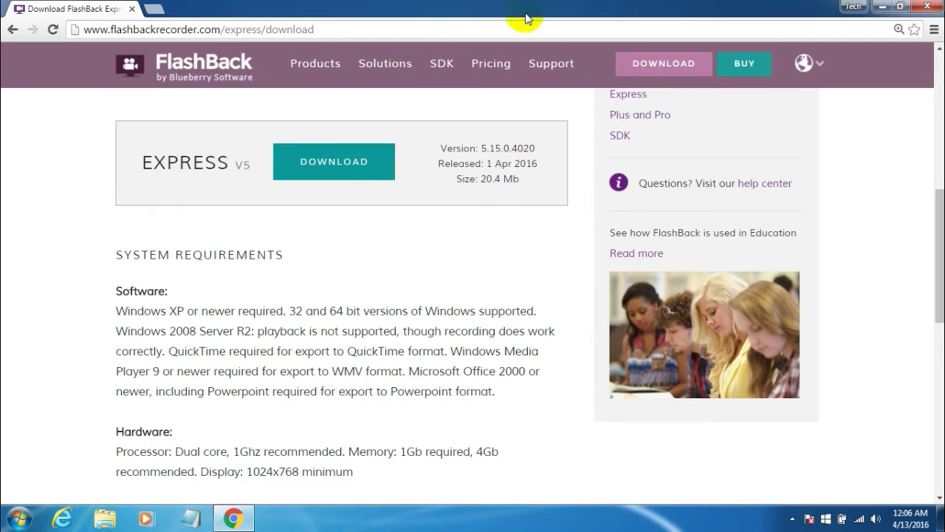
# - Return to the desktop, launch FlashBack Recorder, and continue past the upgrade offer
pyautogui.click(881, 7)
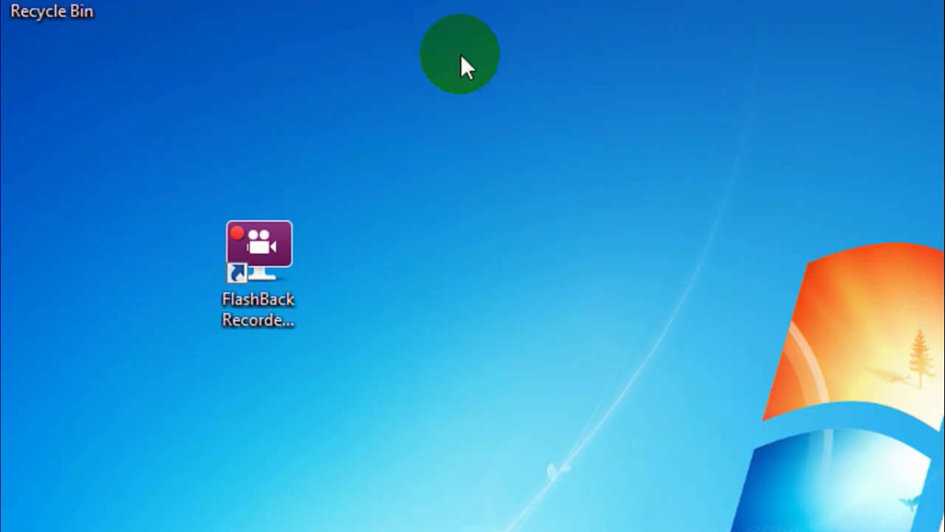
pyautogui.doubleClick(268, 296)
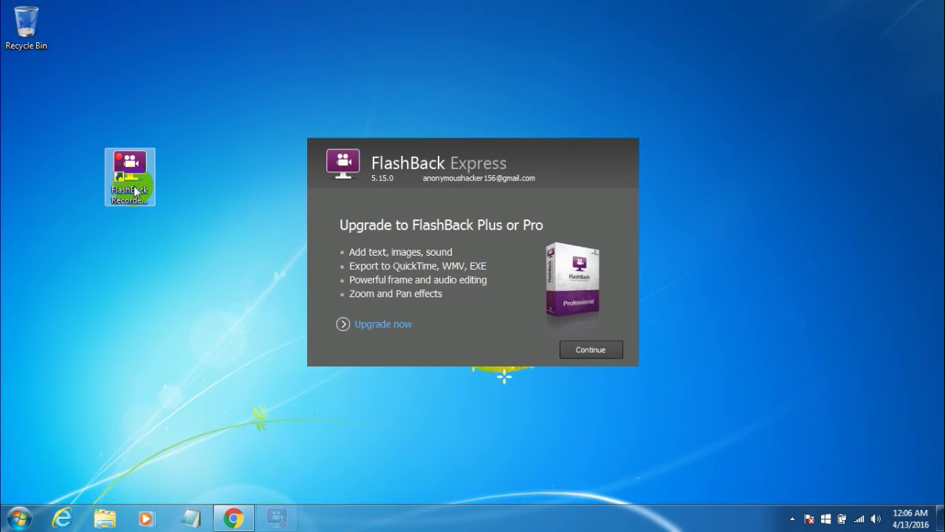
pyautogui.click(578, 352)
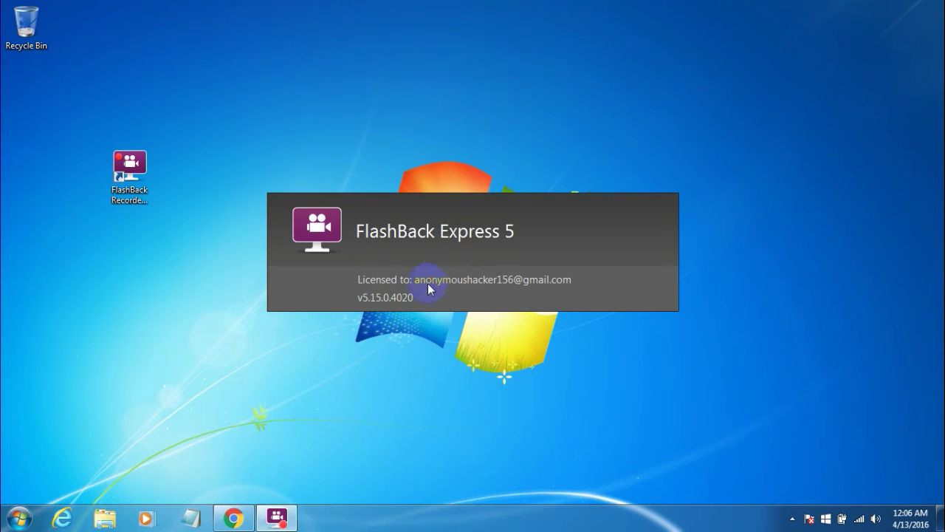
# - Choose to record the screen from the FlashBack Express welcome window and set the recording area to Full screen
pyautogui.click(408, 113)
pyautogui.moveTo(416, 126)
pyautogui.mouseDown()
pyautogui.moveTo(406, 120)
pyautogui.moveTo(421, 116)
pyautogui.moveTo(403, 113)
pyautogui.moveTo(403, 128)
pyautogui.moveTo(416, 126)
pyautogui.mouseUp()
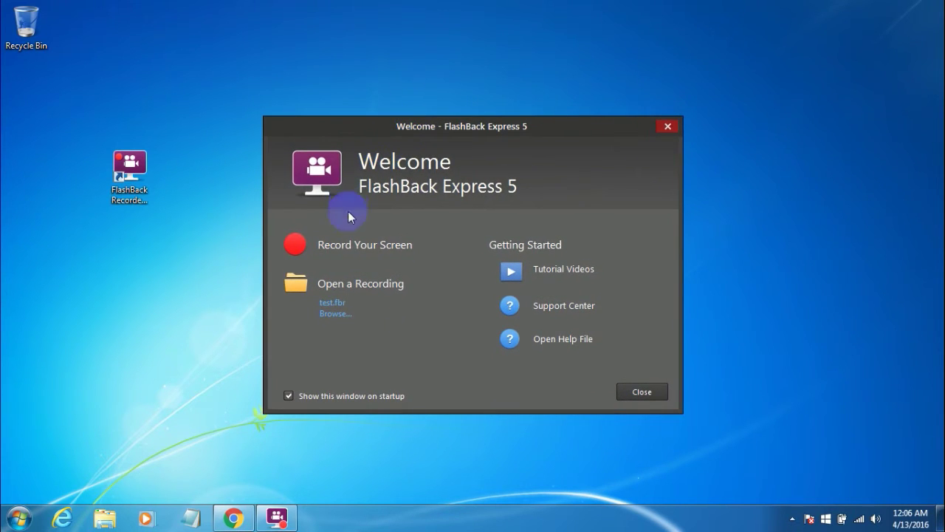
pyautogui.click(364, 246)
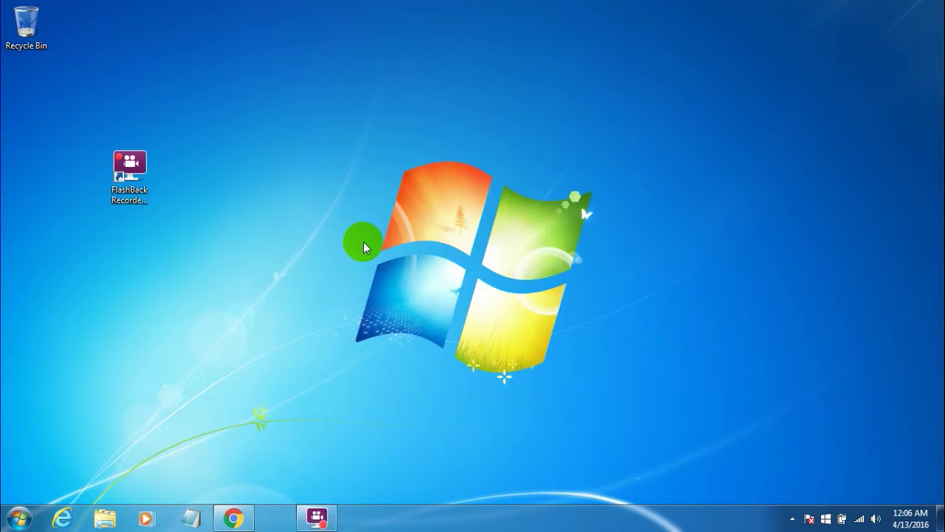
pyautogui.moveTo(387, 142); pyautogui.dragTo(364, 145)
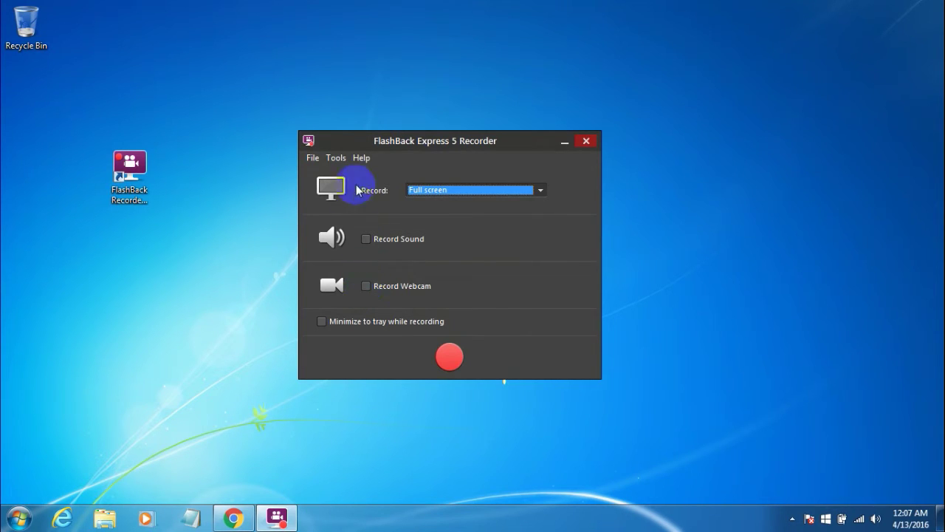
pyautogui.click(416, 191)
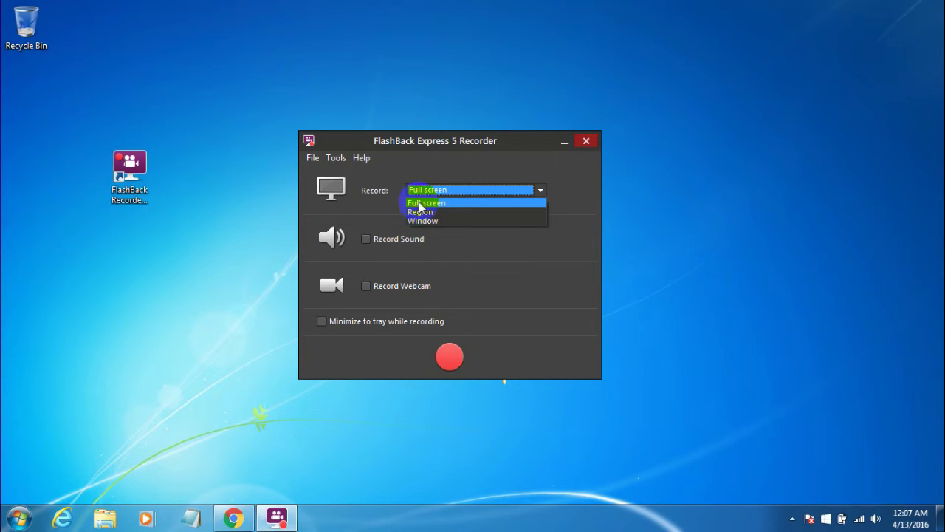
pyautogui.click(412, 204)
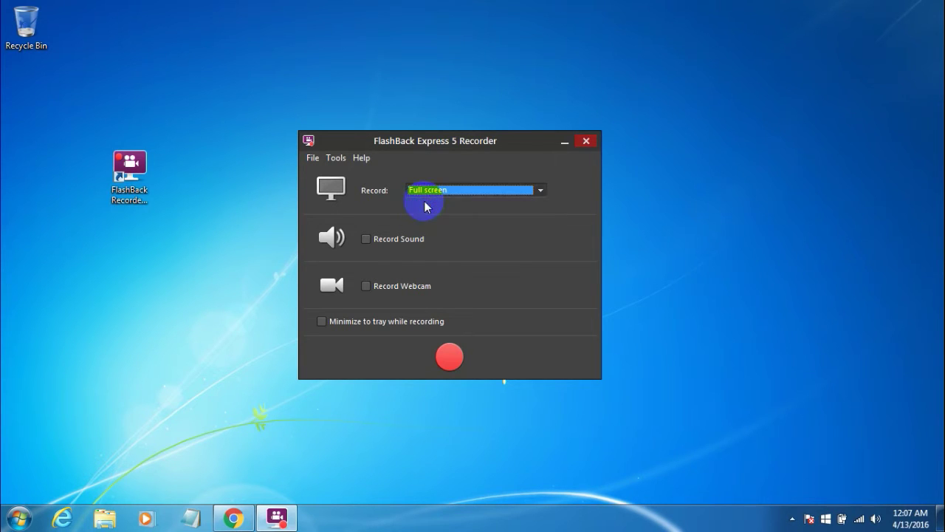
# - Try sound recording with the Realtek microphone as the source, and turn sound recording back off
pyautogui.click(366, 239)
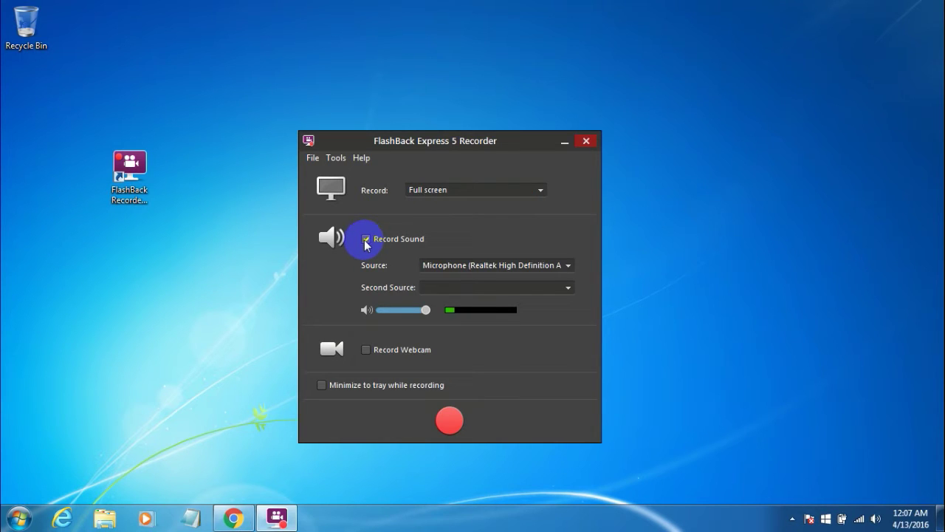
pyautogui.click(450, 266)
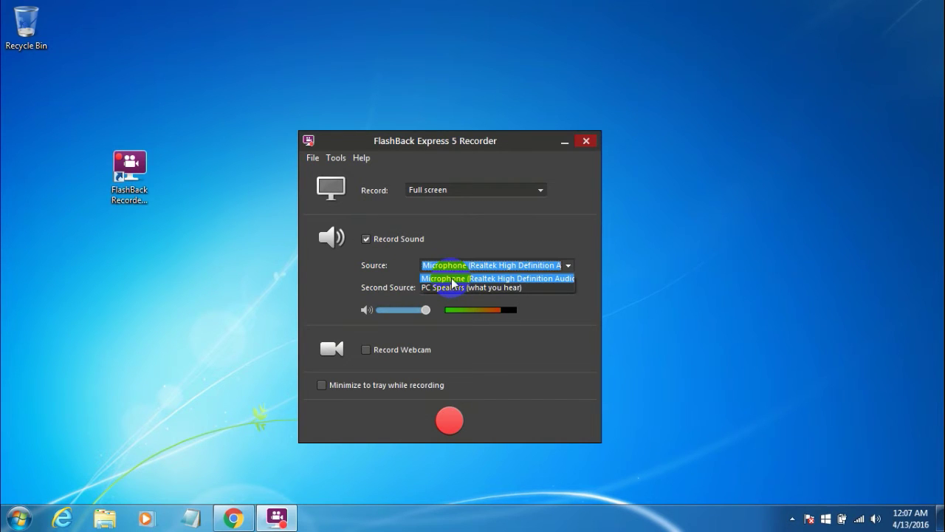
pyautogui.click(448, 279)
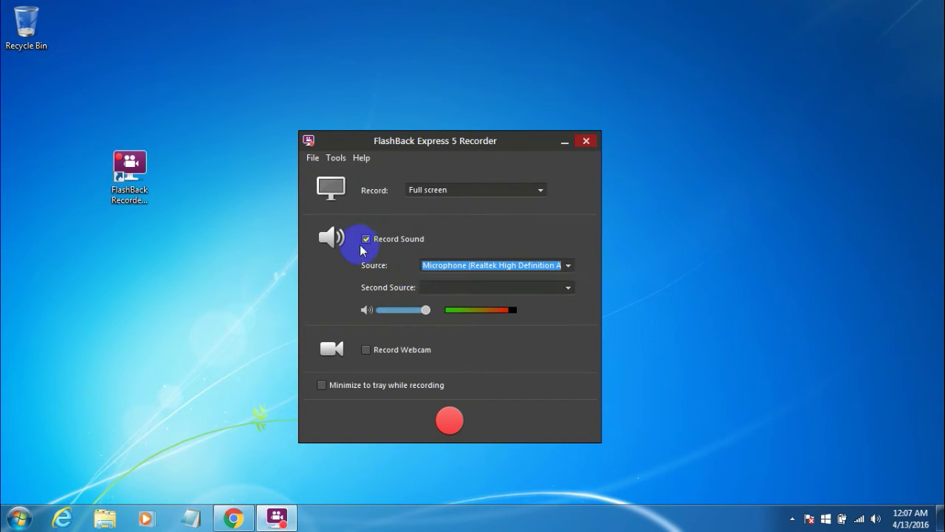
pyautogui.click(362, 245)
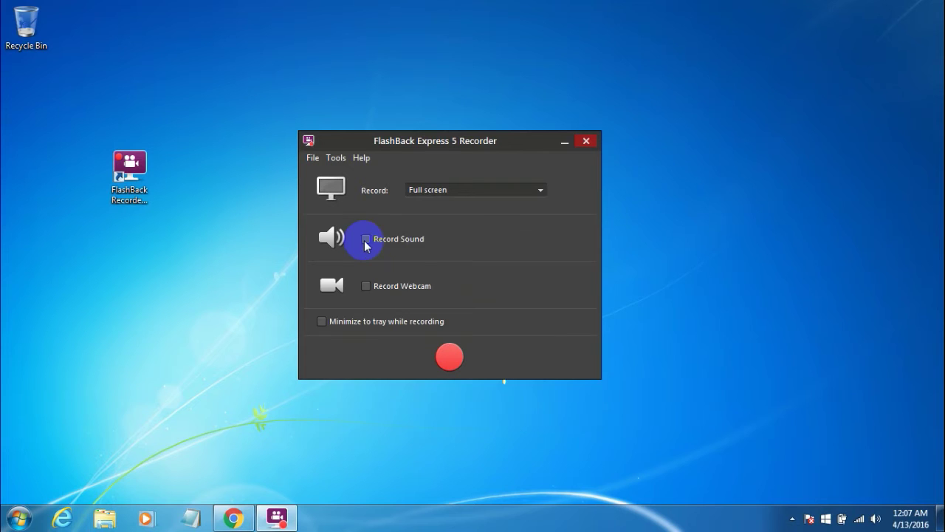
# - Start the full-screen recording, minimize the recorder while it runs, and restore it from the system tray
pyautogui.click(455, 359)
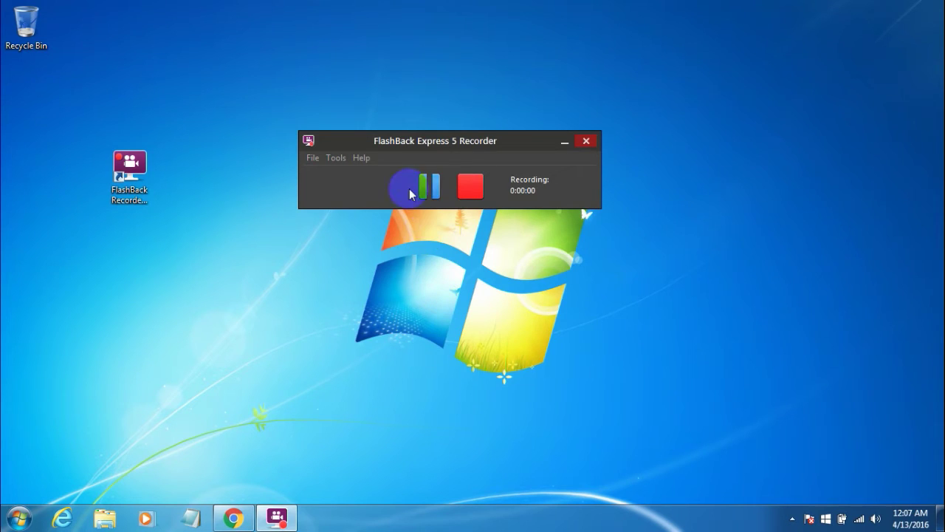
pyautogui.click(562, 143)
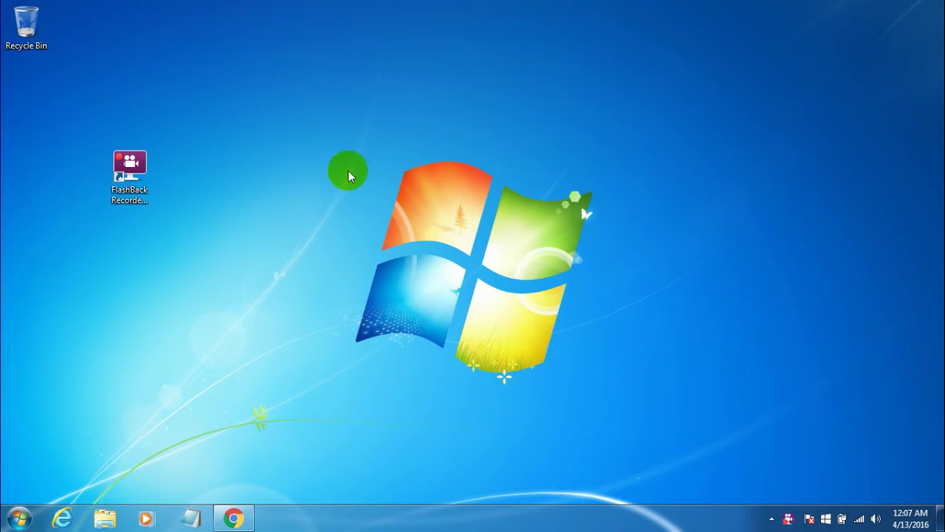
pyautogui.click(129, 168)
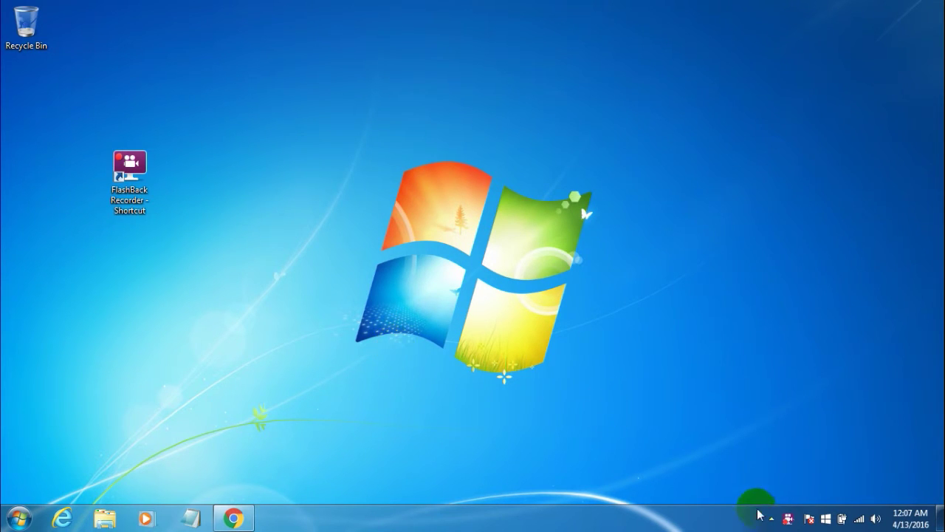
pyautogui.click(785, 519)
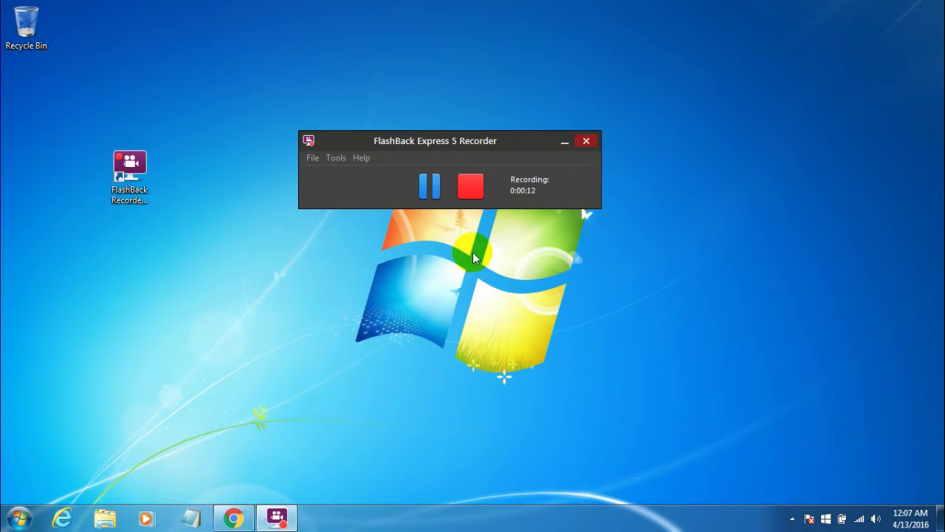
# - Stop the recording and save it in the Videos library as a FlashBack Movie file named test2
pyautogui.click(473, 190)
pyautogui.moveTo(473, 198); pyautogui.dragTo(458, 176)
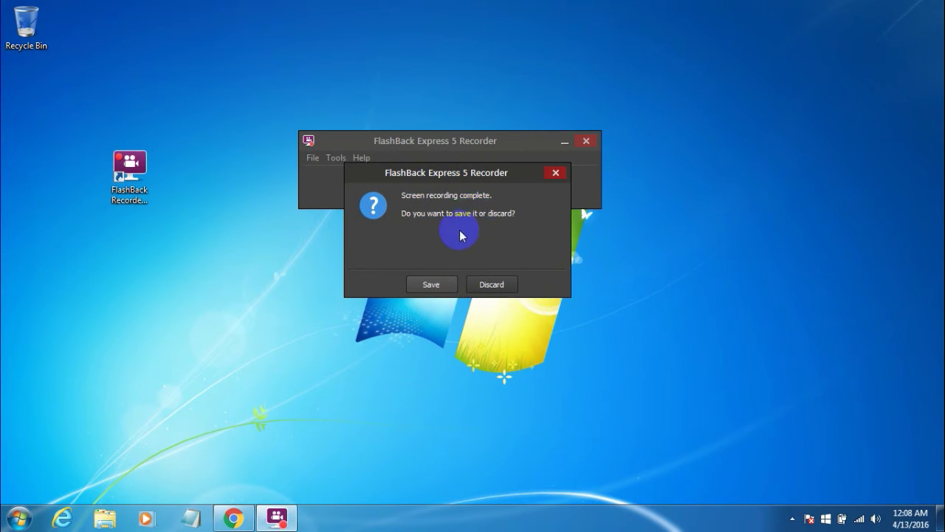
pyautogui.click(432, 285)
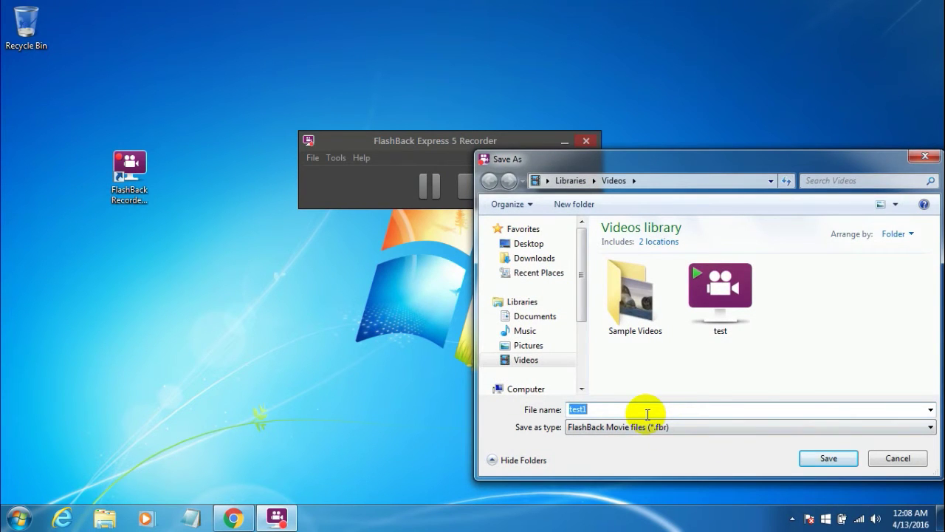
pyautogui.write('test')
pyautogui.press('BackSpace')
pyautogui.write('2')
pyautogui.press('Return')
pyautogui.click(494, 185)
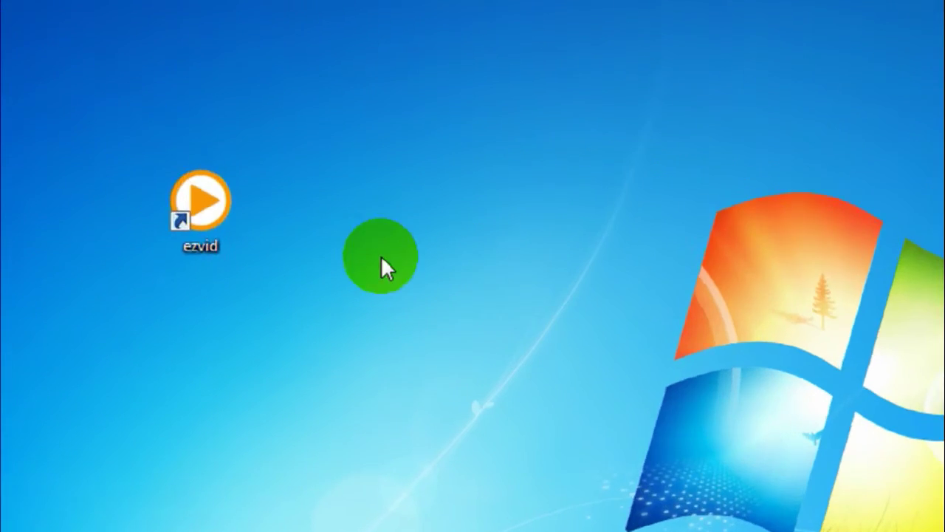
# - Point out the ezvid shortcut, switch to Chrome, highlight the ezvid download address and look through the page
pyautogui.click(131, 176)
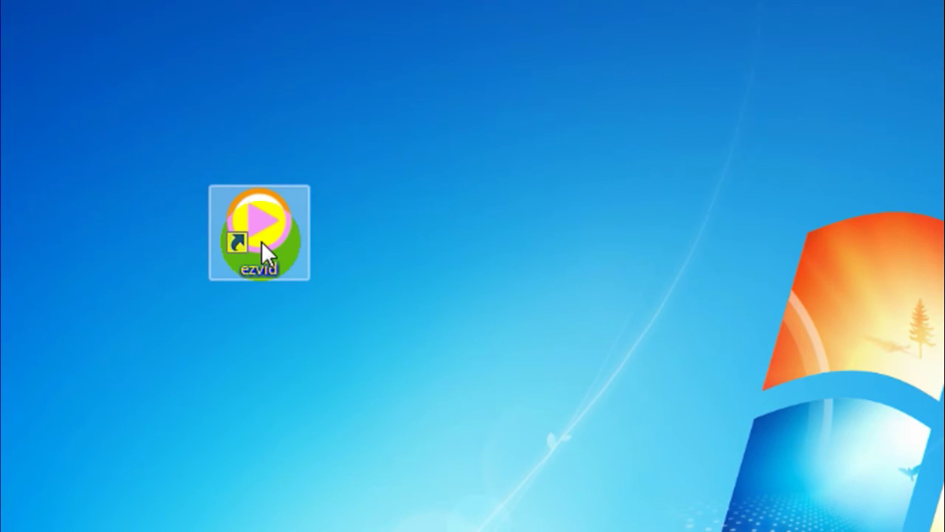
pyautogui.click(369, 196)
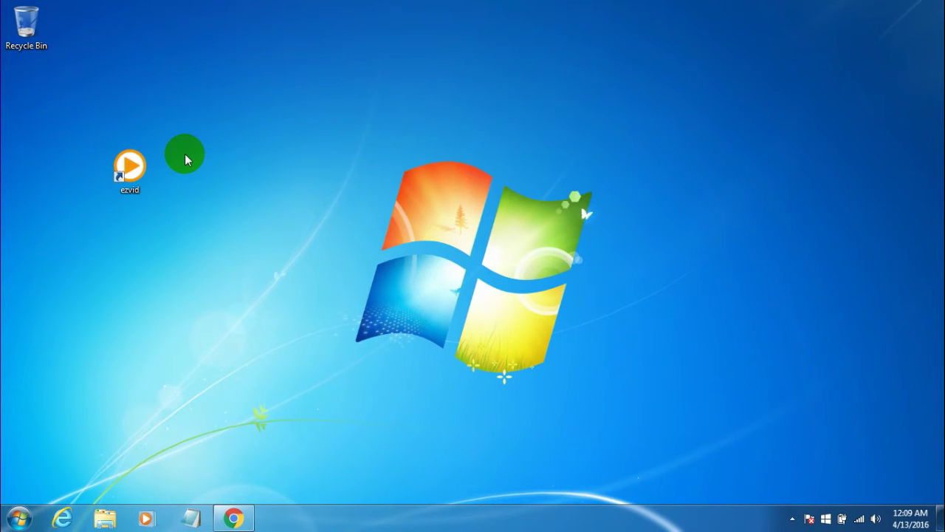
pyautogui.click(233, 518)
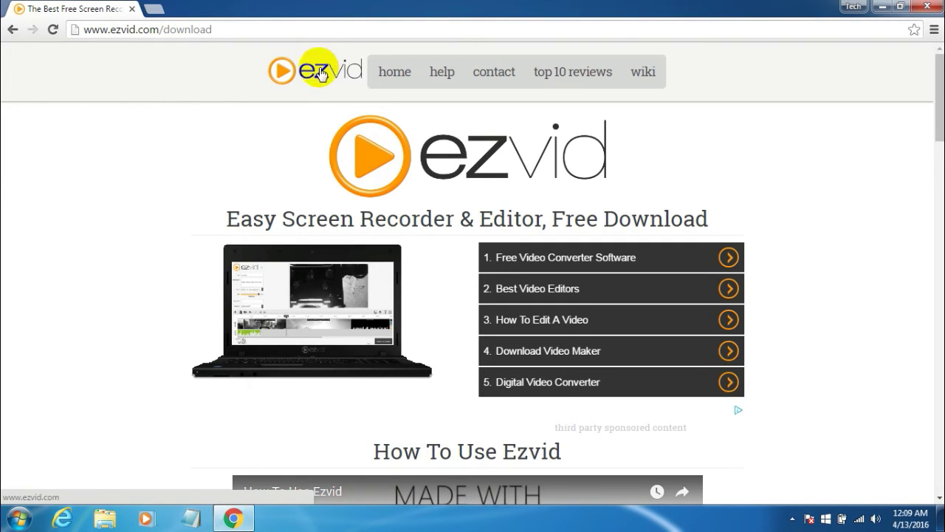
pyautogui.click(170, 29)
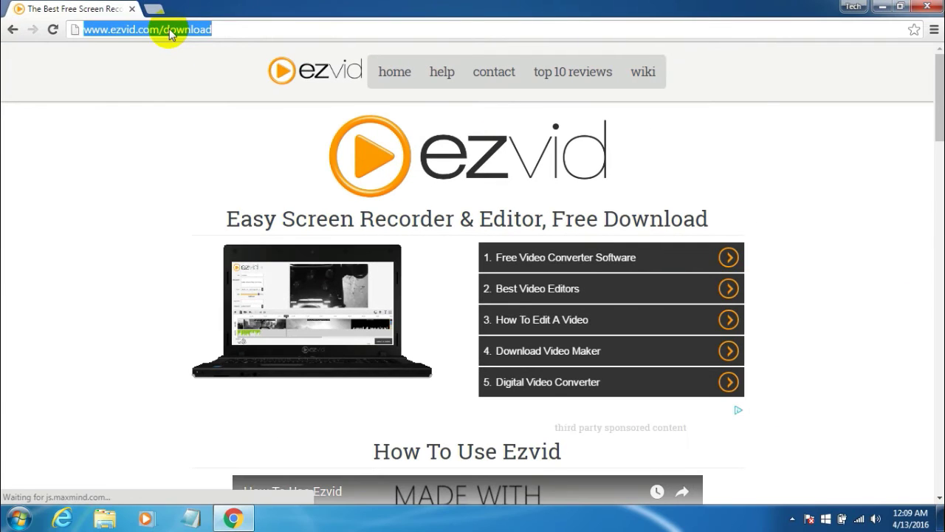
pyautogui.click(225, 29)
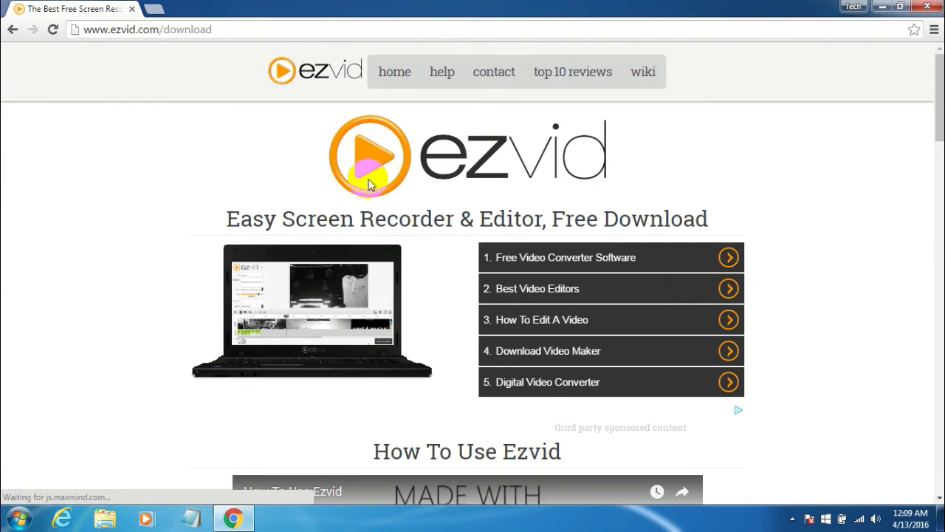
pyautogui.moveTo(935, 120); pyautogui.dragTo(939, 242)
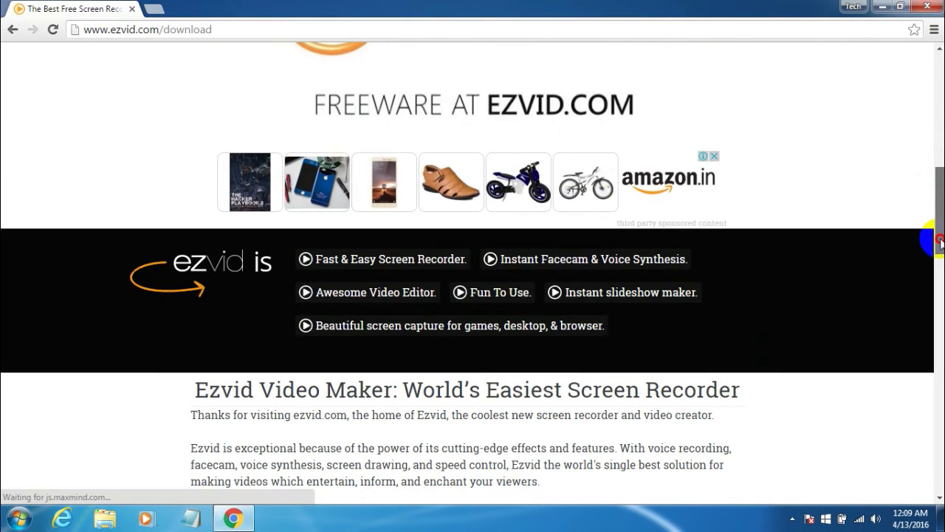
pyautogui.moveTo(937, 242); pyautogui.dragTo(928, 105)
# - Return to the desktop, launch ezvid and maximize its window
pyautogui.click(886, 6)
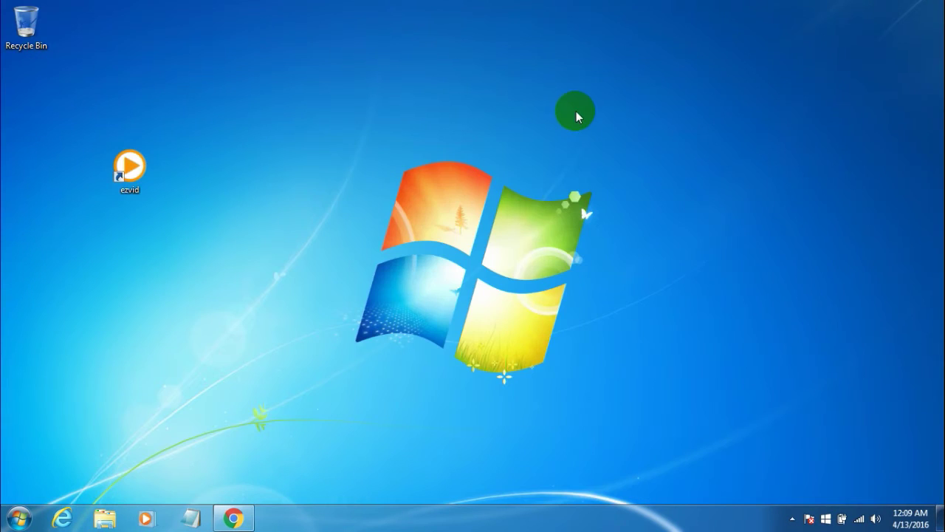
pyautogui.doubleClick(146, 174)
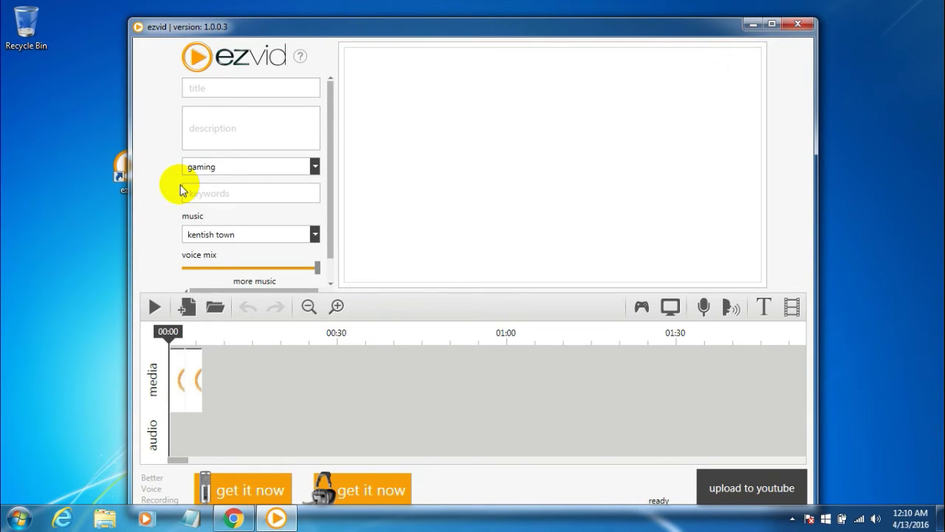
pyautogui.doubleClick(395, 29)
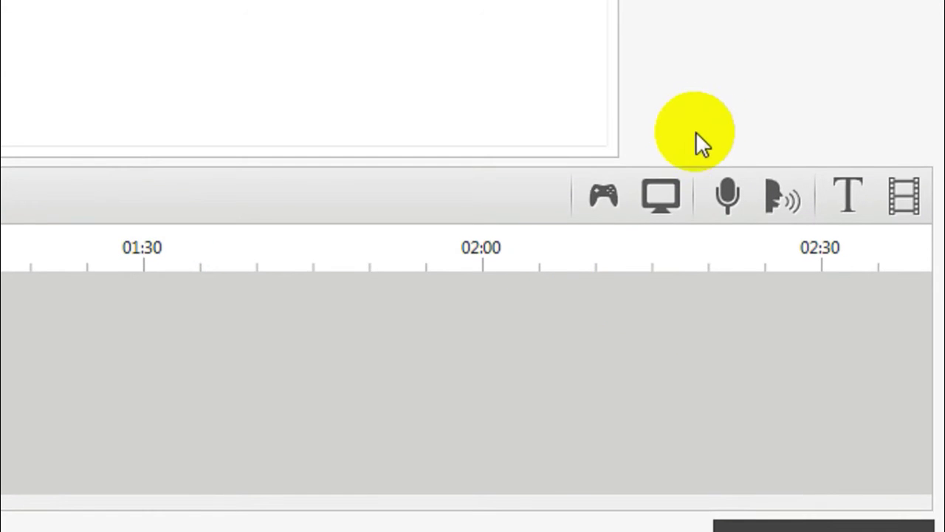
# - Start a screen capture in ezvid without using the advanced settings
pyautogui.click(660, 193)
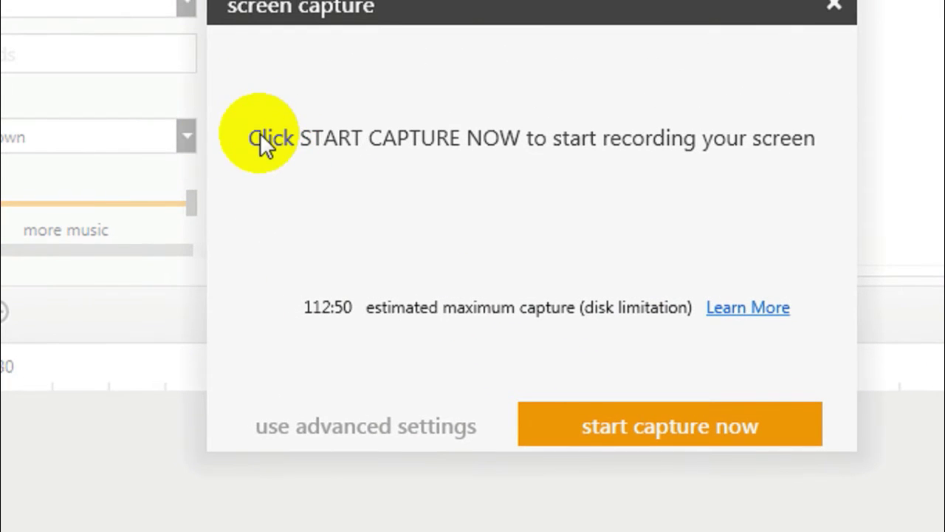
pyautogui.click(306, 142)
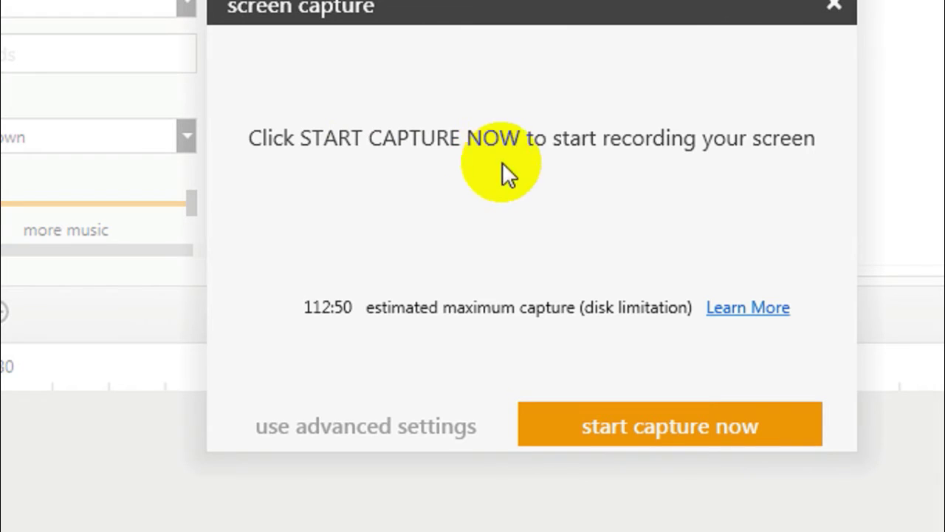
pyautogui.click(657, 429)
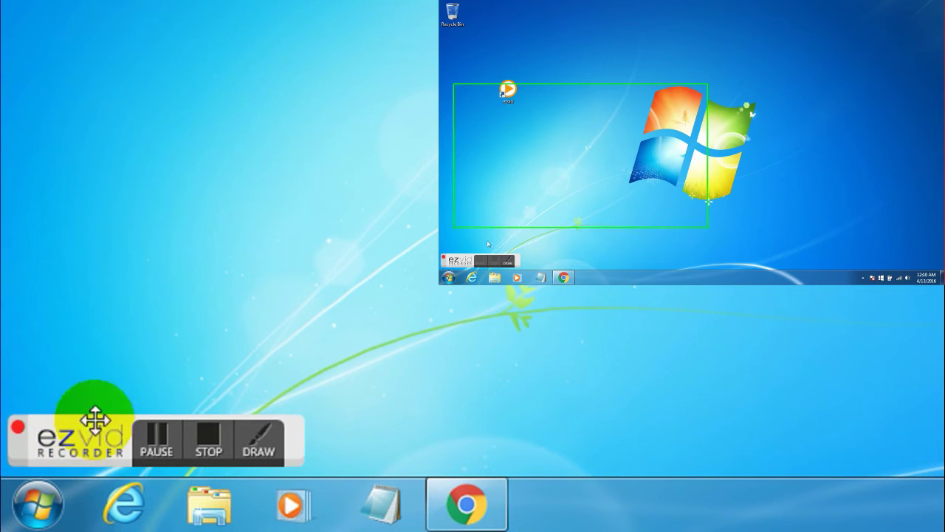
# - Open ezvid's drawing tools during the capture, stamp five right-pointing arrows across the desktop, and put the arrow stamp away
pyautogui.click(251, 445)
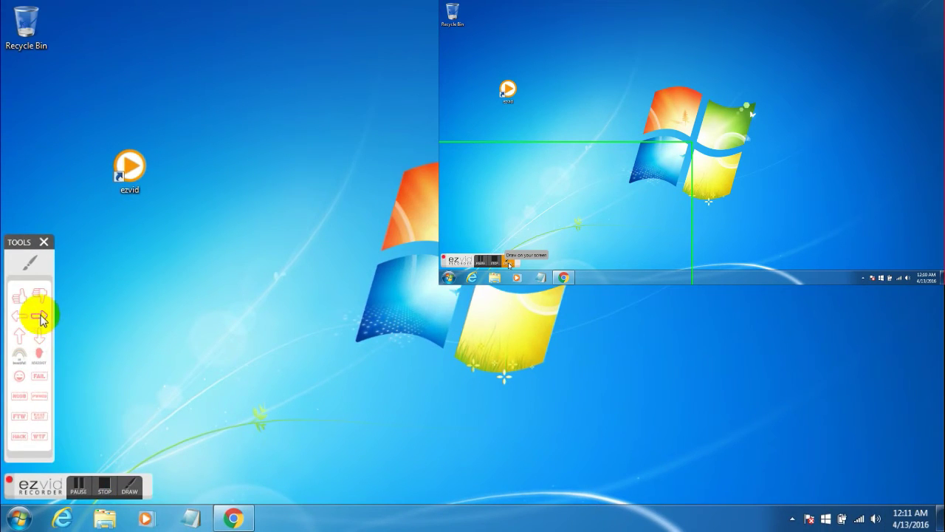
pyautogui.moveTo(41, 318); pyautogui.dragTo(258, 186)
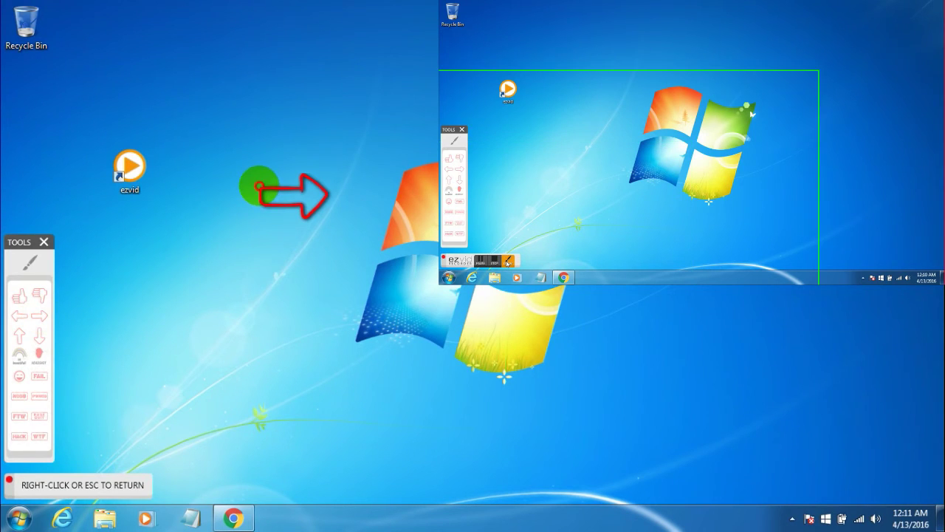
pyautogui.click(258, 186)
pyautogui.click(244, 261)
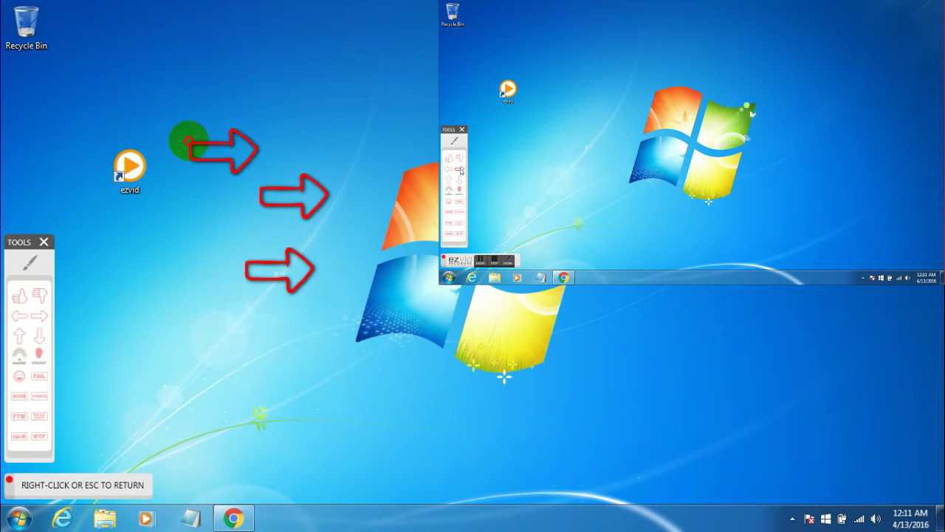
pyautogui.click(189, 141)
pyautogui.click(317, 81)
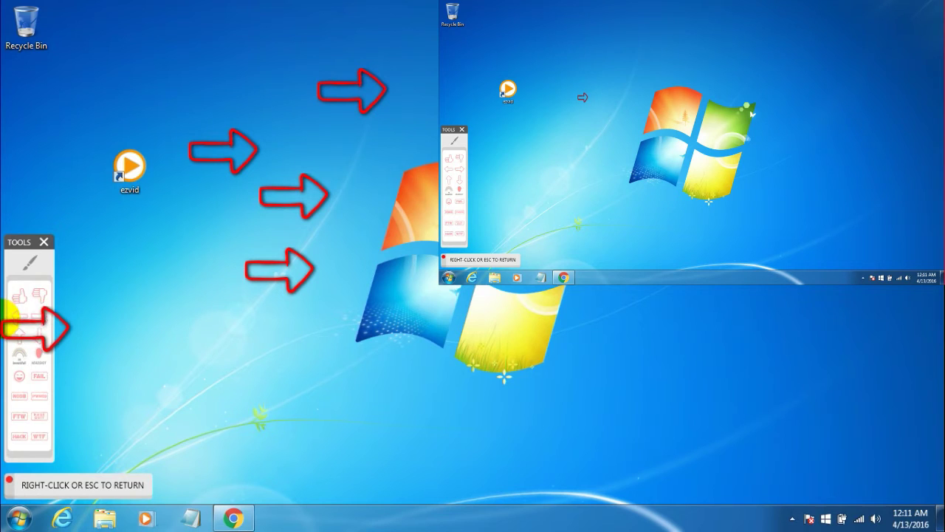
pyautogui.click(106, 281)
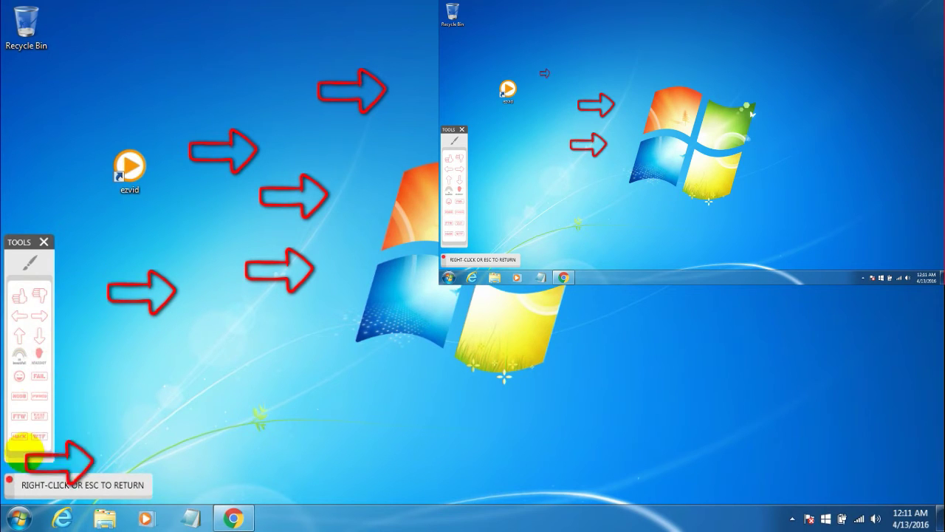
pyautogui.rightClick(80, 409)
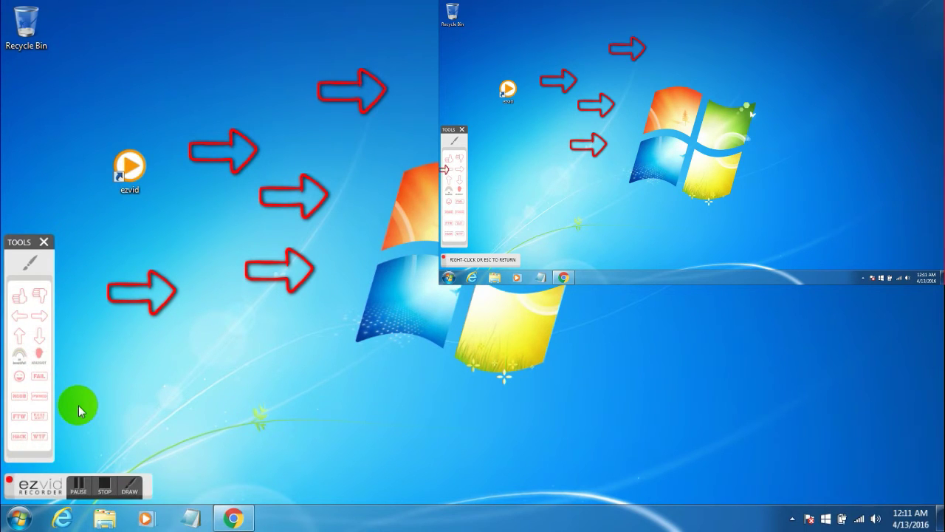
# - Stamp four laughing smileys across the desktop during the ezvid capture and put the smiley stamp away
pyautogui.click(19, 375)
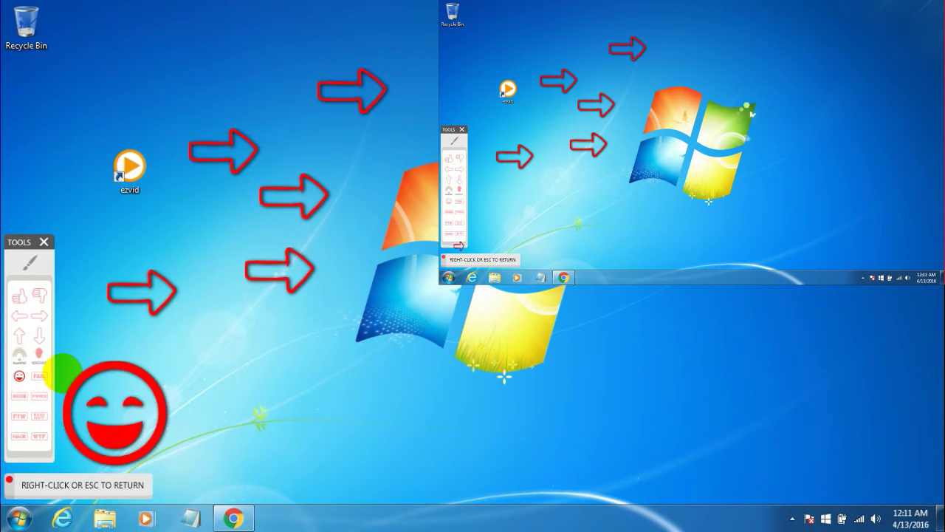
pyautogui.click(212, 408)
pyautogui.click(344, 389)
pyautogui.click(607, 290)
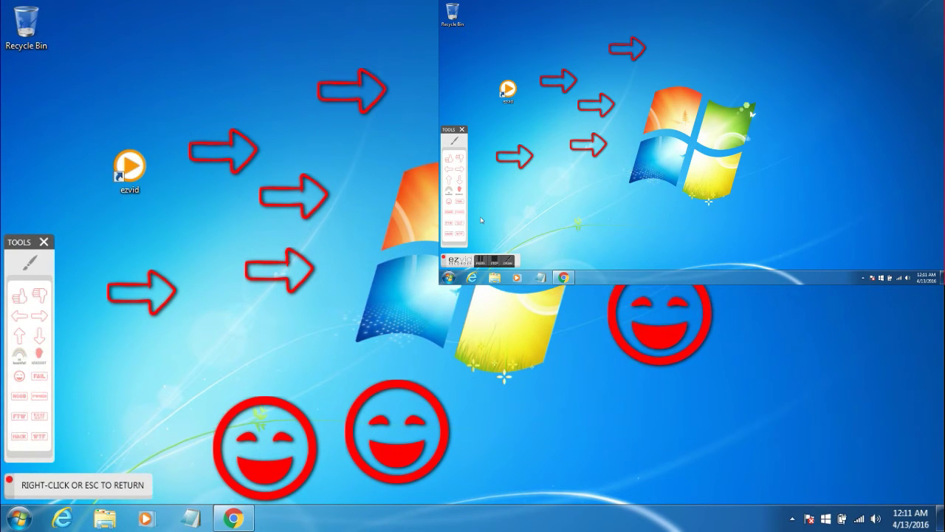
pyautogui.rightClick(274, 215)
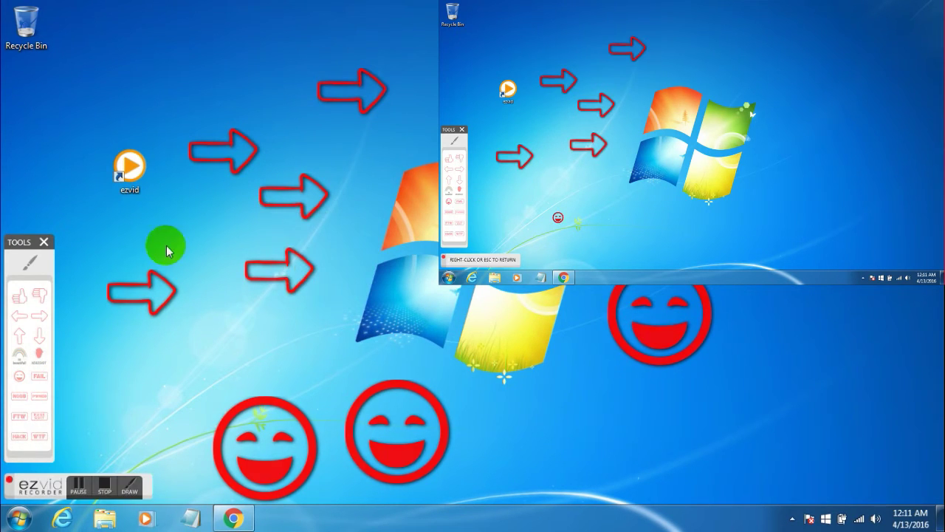
# - Stamp one down arrow below the lowest right-pointing arrow and put the arrow stamp away
pyautogui.click(39, 336)
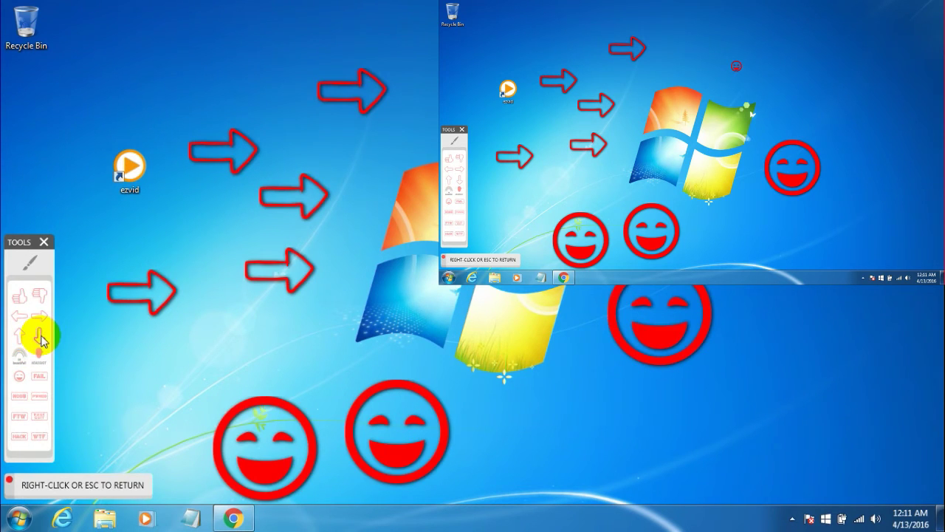
pyautogui.click(107, 338)
pyautogui.rightClick(106, 339)
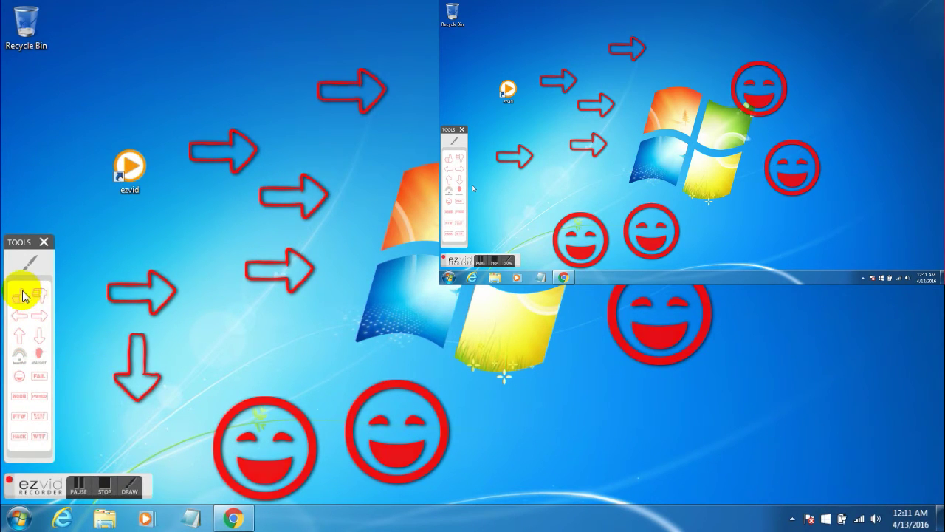
pyautogui.rightClick(76, 189)
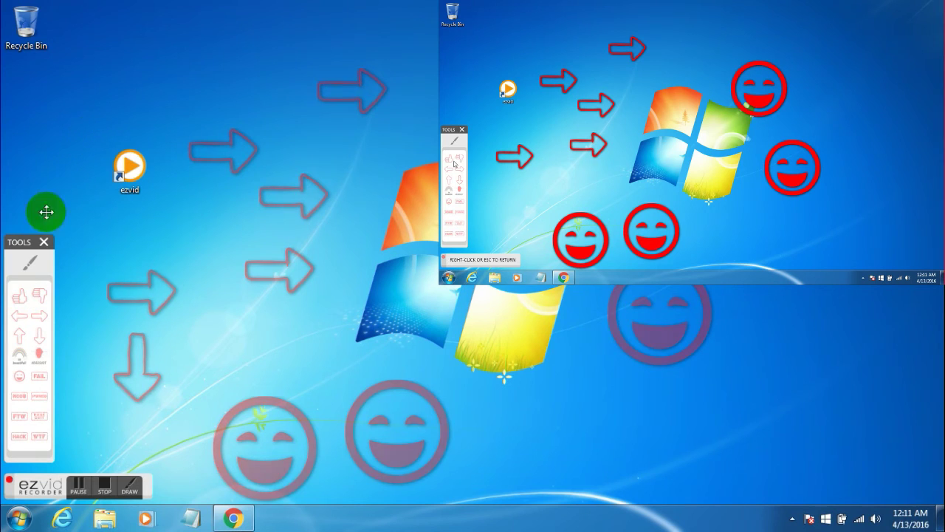
# - Stamp a thumbs-up beside the uppermost right-pointing arrow, put the stamp away and stop the ezvid screen capture
pyautogui.click(20, 296)
pyautogui.click(166, 102)
pyautogui.moveTo(166, 102); pyautogui.dragTo(376, 62)
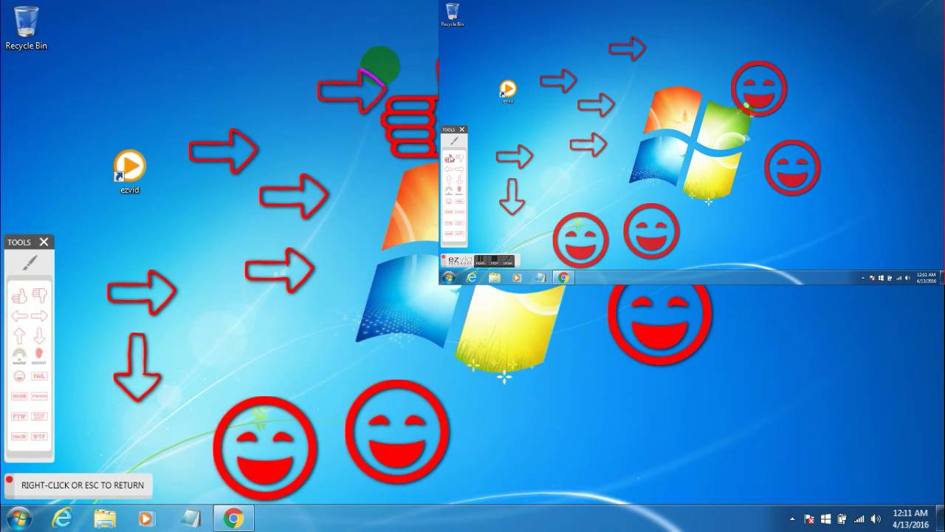
pyautogui.rightClick(484, 75)
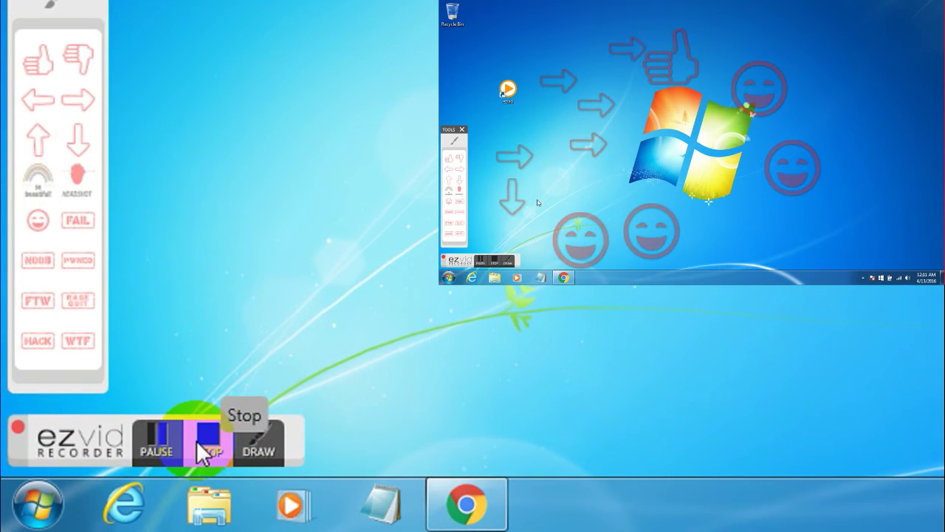
pyautogui.click(205, 447)
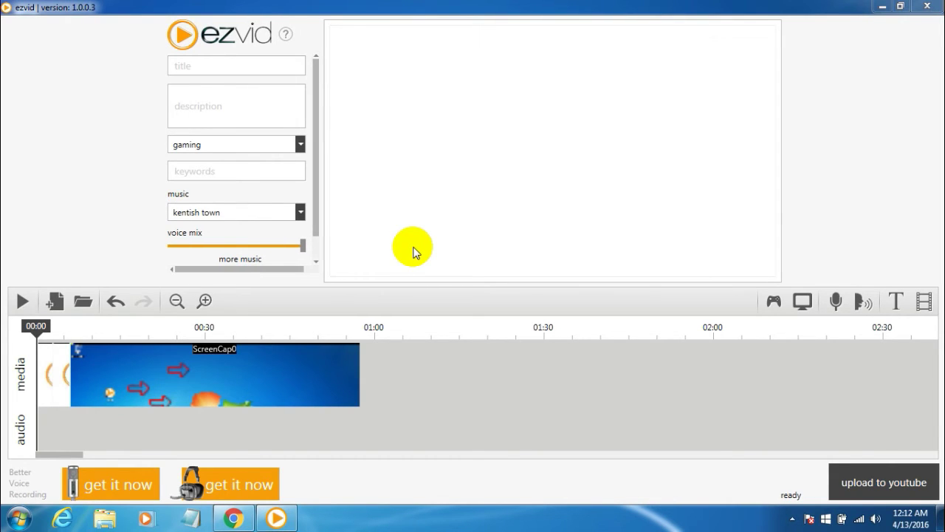
# - Select the ScreenCap0 clip in the timeline and point out the option to upload the video to YouTube
pyautogui.click(206, 376)
pyautogui.click(202, 384)
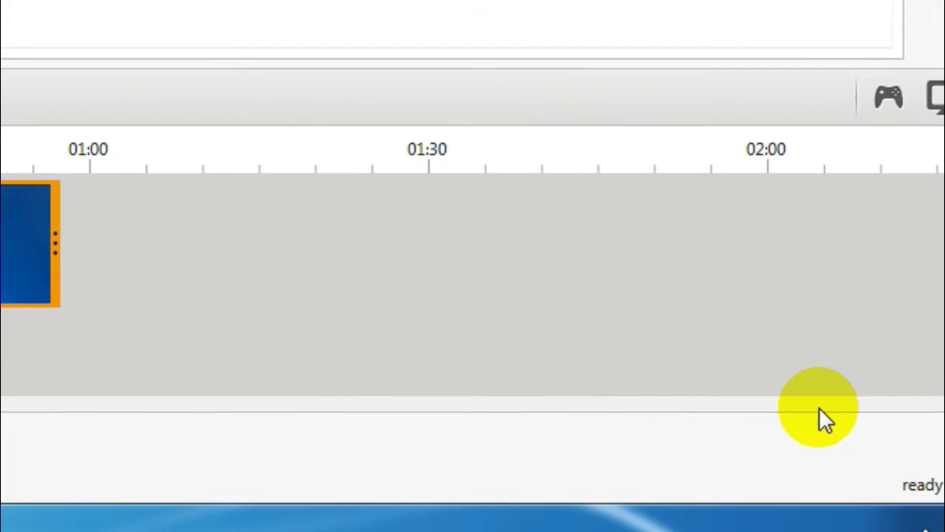
pyautogui.click(884, 483)
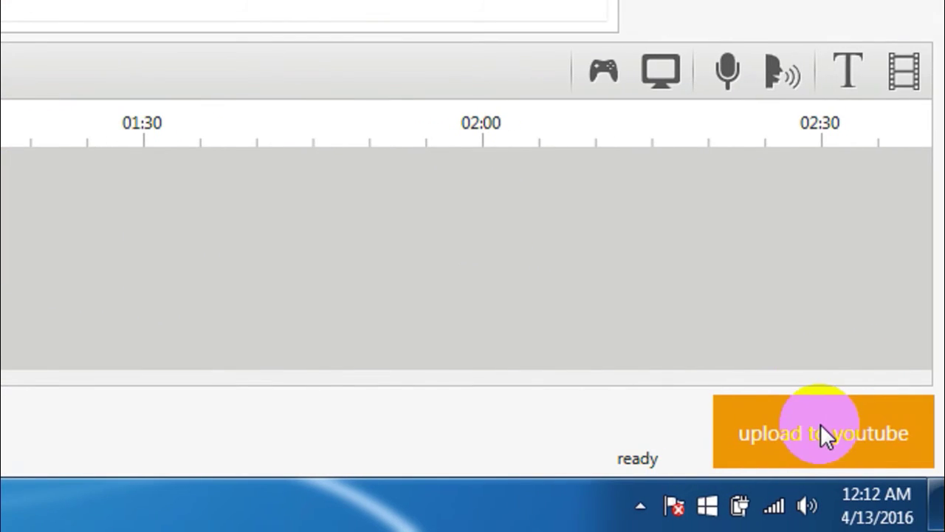
pyautogui.click(811, 417)
pyautogui.click(797, 433)
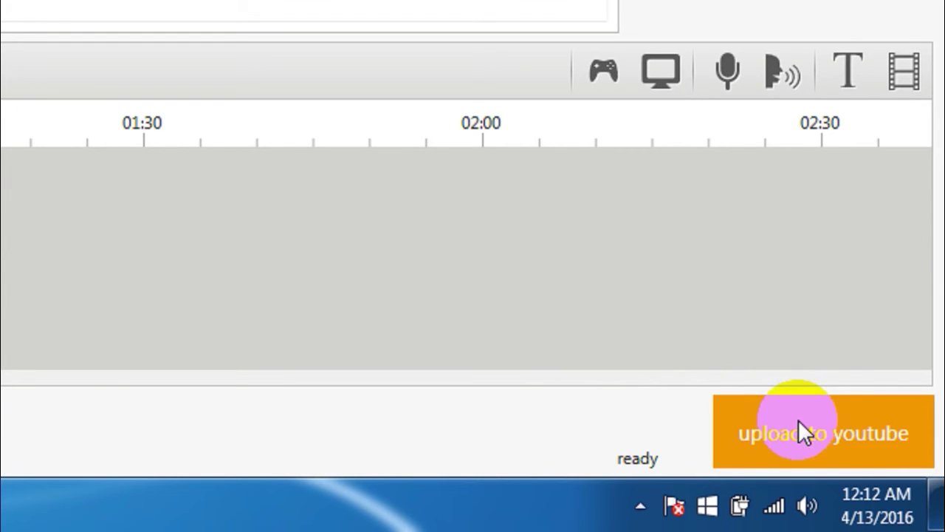
pyautogui.click(807, 421)
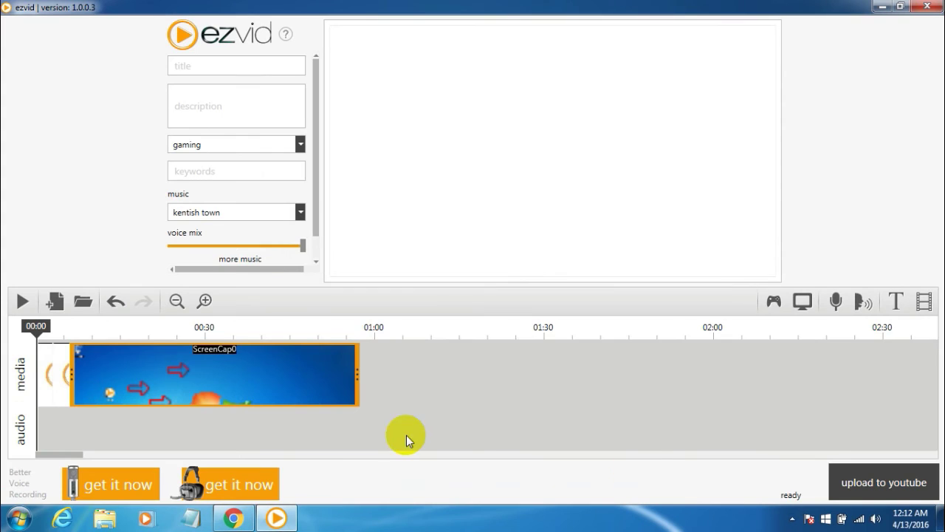
# - Preview the project through the ezvid intro clips and pause playback at the start of the ScreenCap0 clip
pyautogui.click(56, 373)
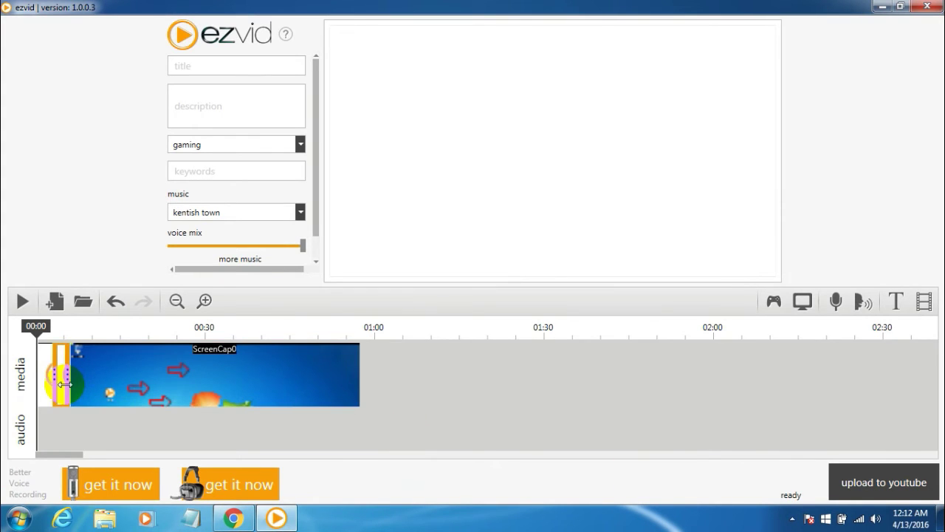
pyautogui.click(205, 300)
pyautogui.click(172, 302)
pyautogui.click(23, 304)
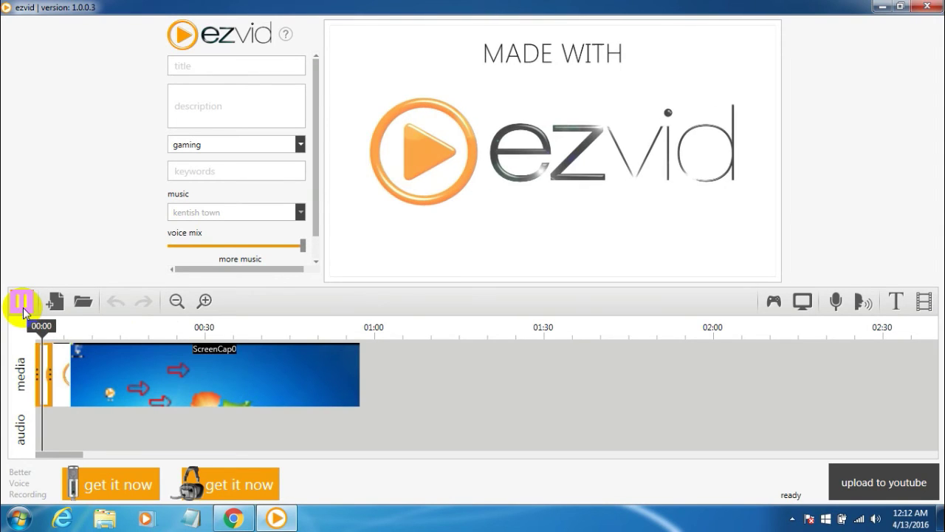
pyautogui.click(401, 168)
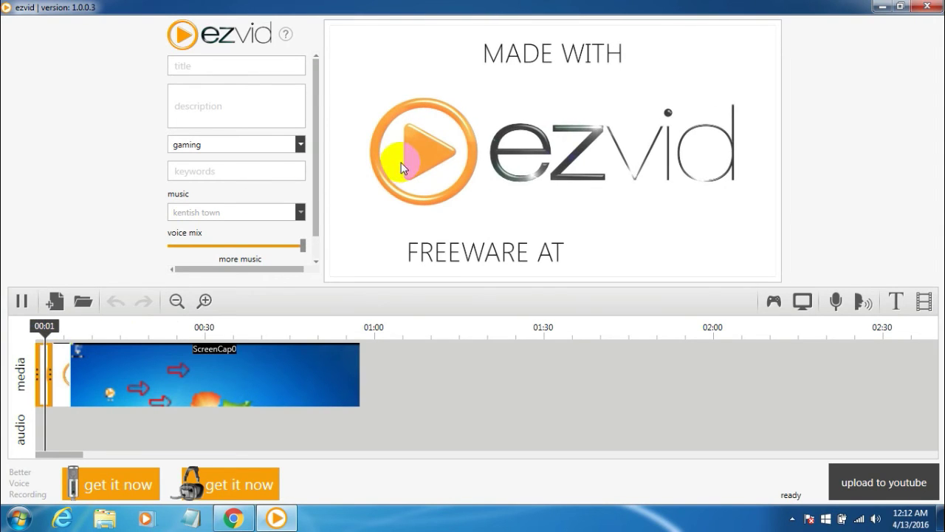
pyautogui.click(22, 301)
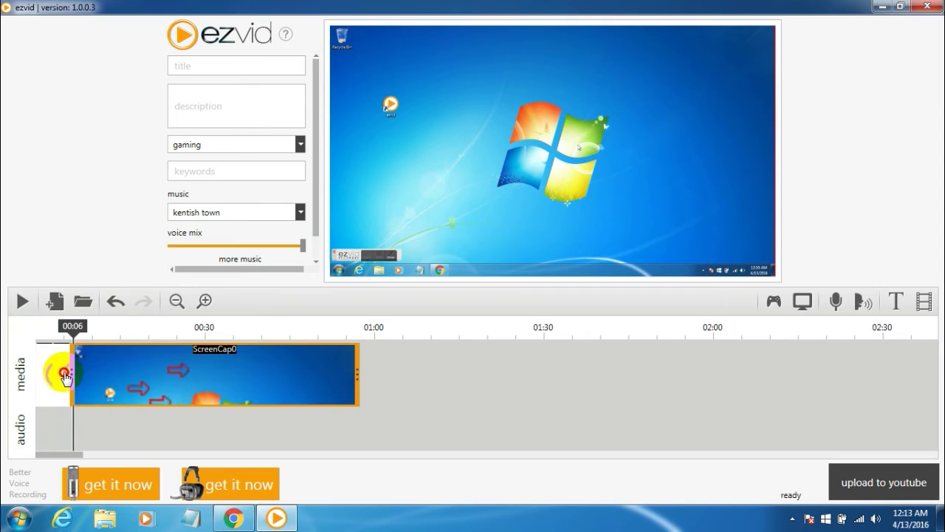
# - Delete both ezvid intro clips that precede ScreenCap0 in the timeline
pyautogui.rightClick(65, 376)
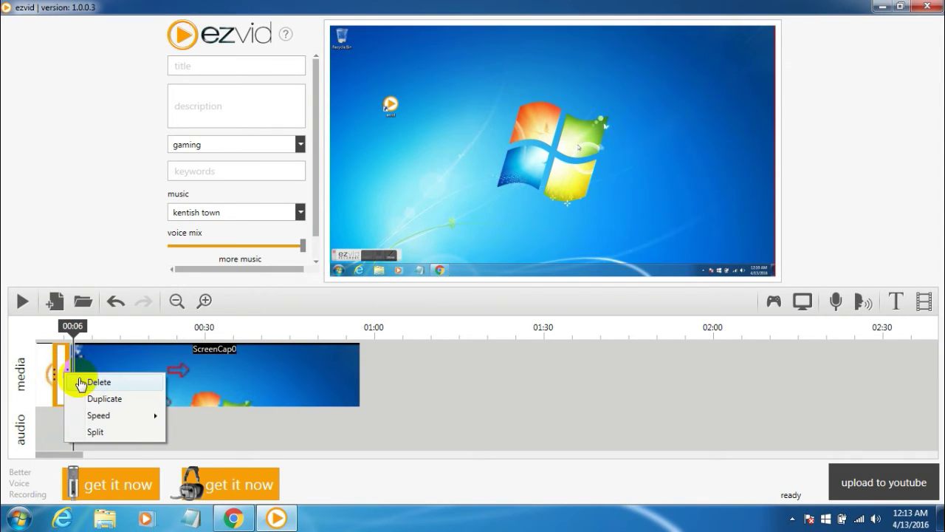
pyautogui.click(80, 383)
pyautogui.click(43, 380)
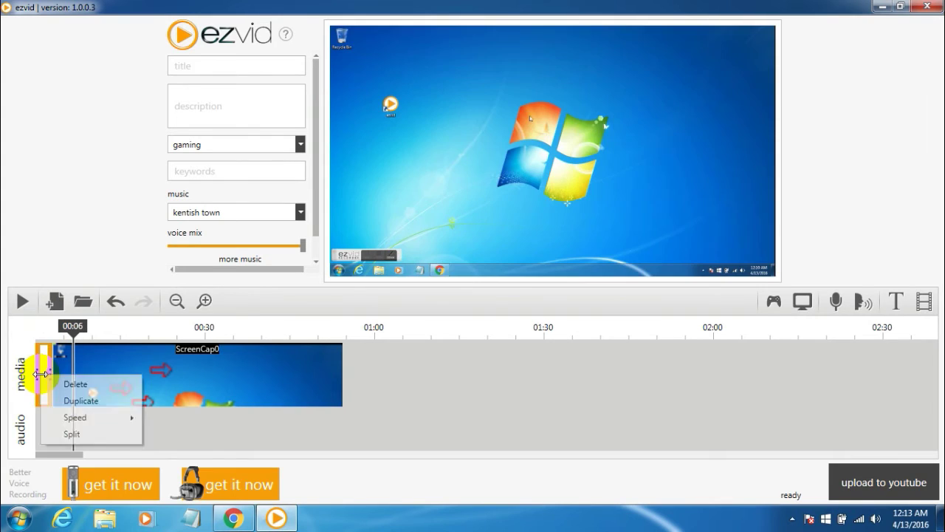
pyautogui.rightClick(44, 377)
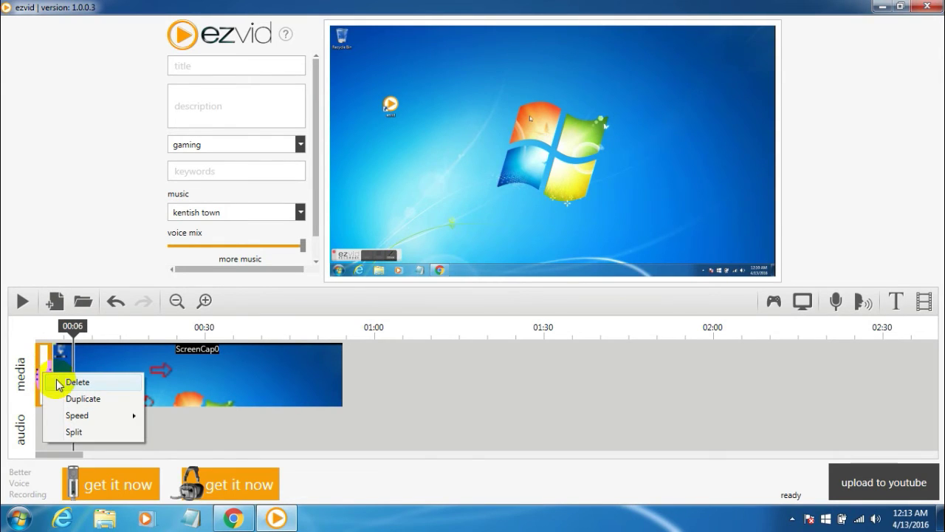
pyautogui.click(59, 381)
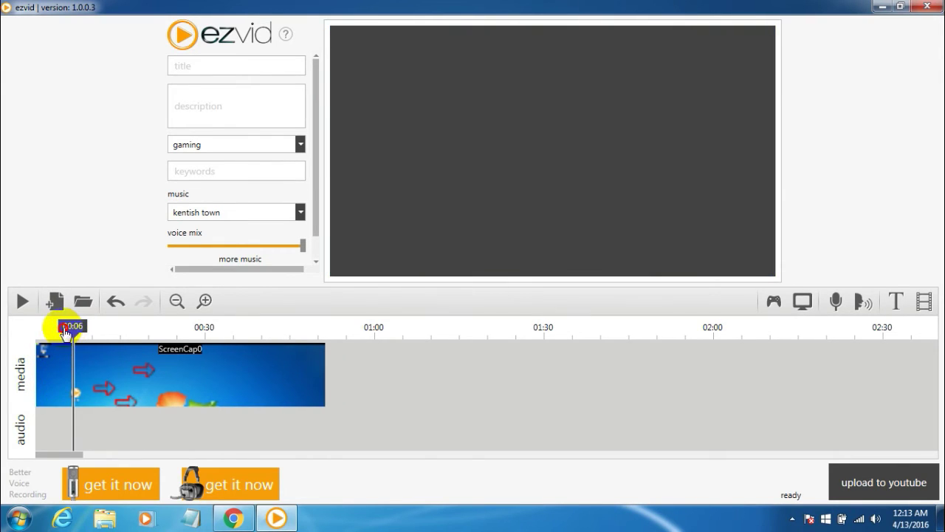
# - Return the playhead to the start of the timeline, record a voice narration over ScreenCap0 and stop recording
pyautogui.click(29, 328)
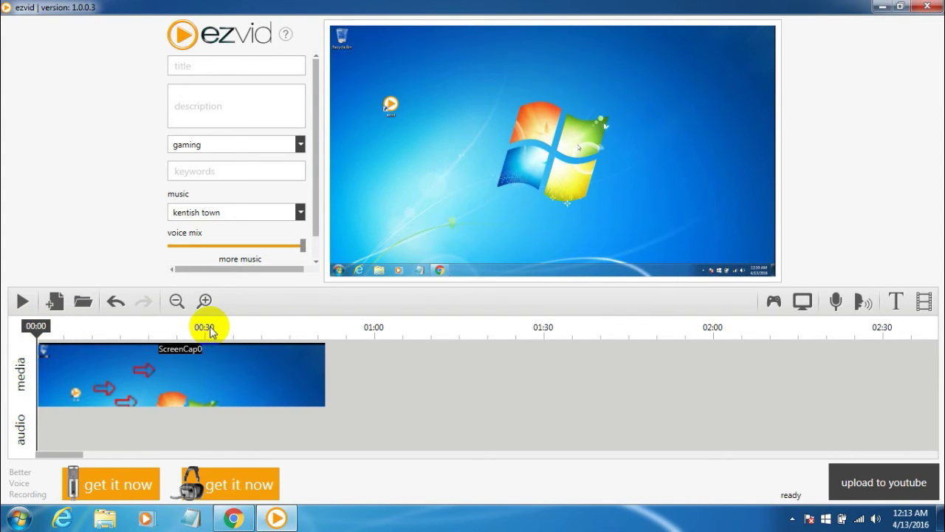
pyautogui.click(377, 233)
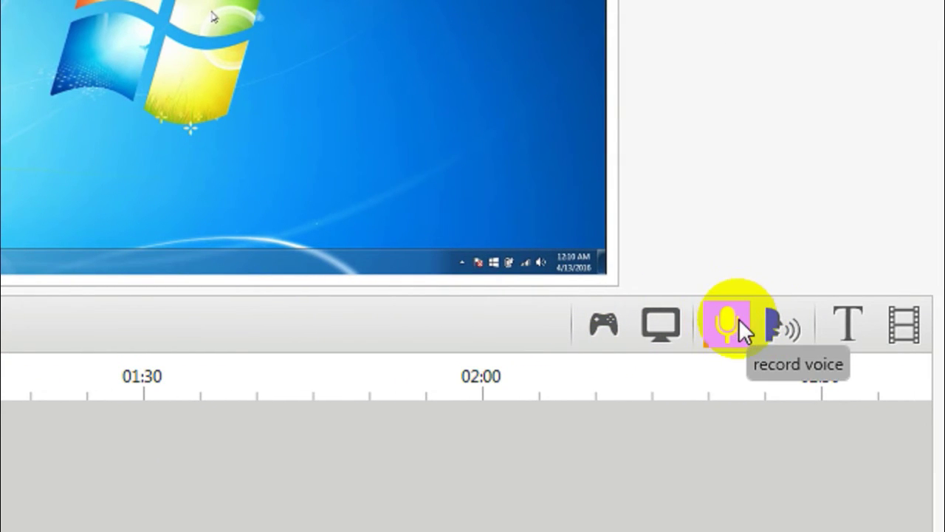
pyautogui.click(731, 321)
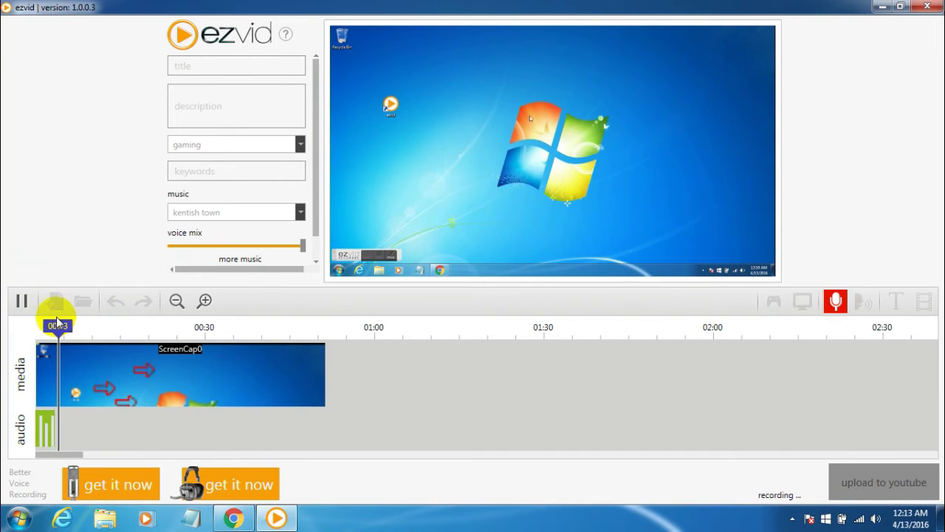
pyautogui.click(21, 301)
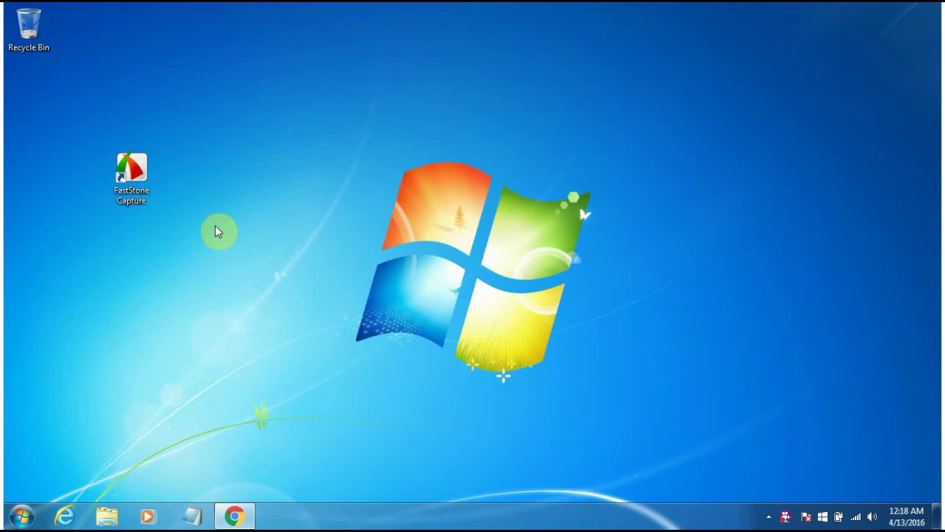
# - Point out the FastStone Capture shortcut, switch to Chrome and highlight the address of the FastStone Capture download page
pyautogui.click(148, 189)
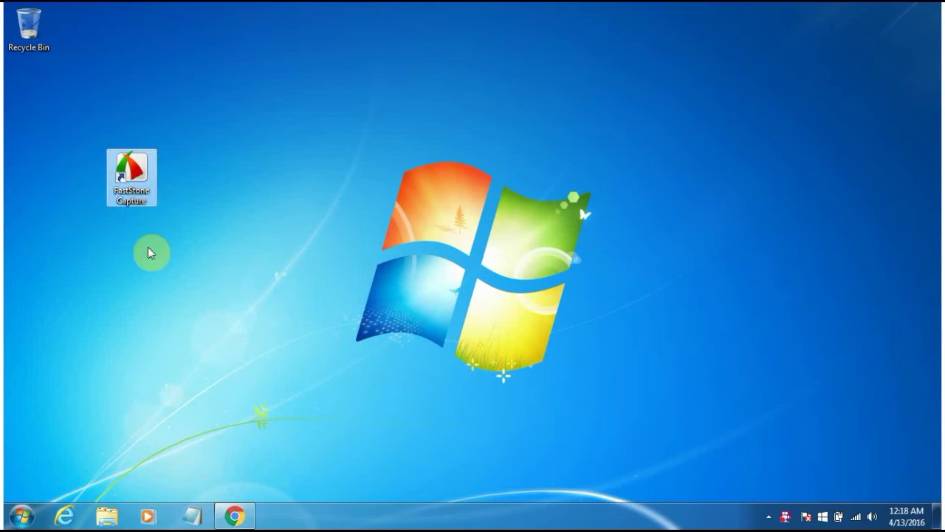
pyautogui.moveTo(164, 249); pyautogui.dragTo(143, 213)
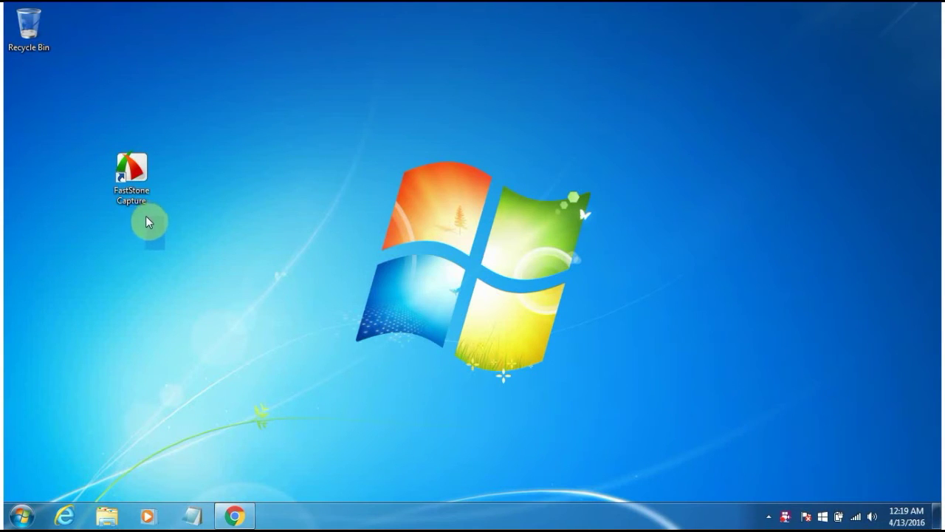
pyautogui.moveTo(151, 225); pyautogui.dragTo(148, 220)
pyautogui.click(243, 517)
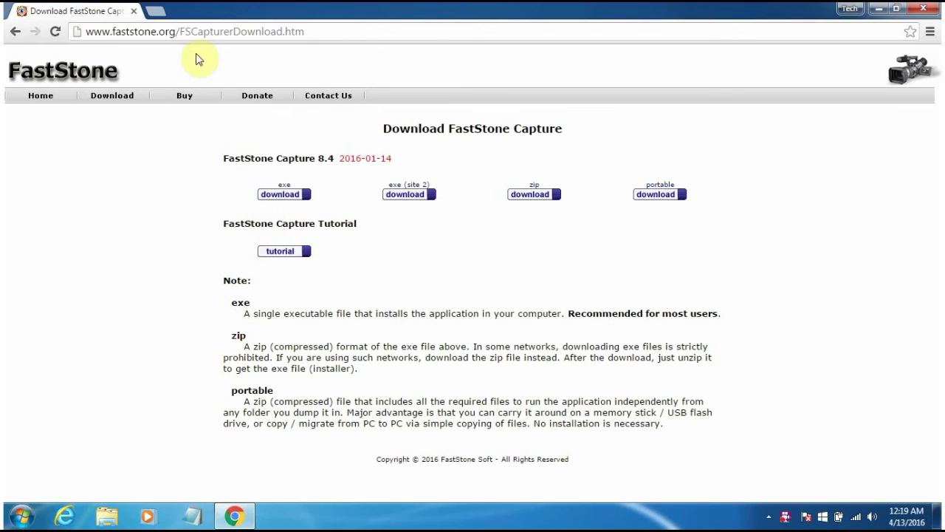
pyautogui.click(188, 32)
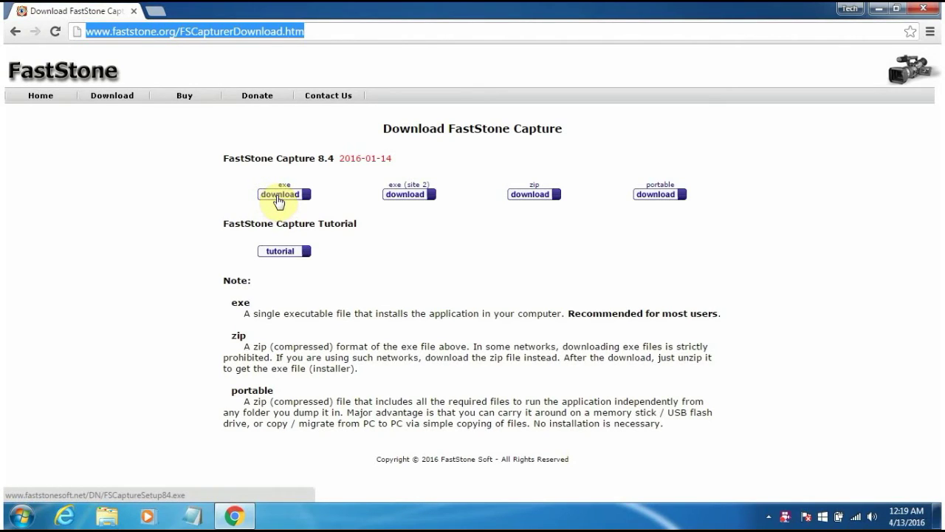
# - Return to the desktop, launch FastStone Capture and move its toolbar beside the FastStone Capture shortcut
pyautogui.click(879, 8)
pyautogui.doubleClick(131, 169)
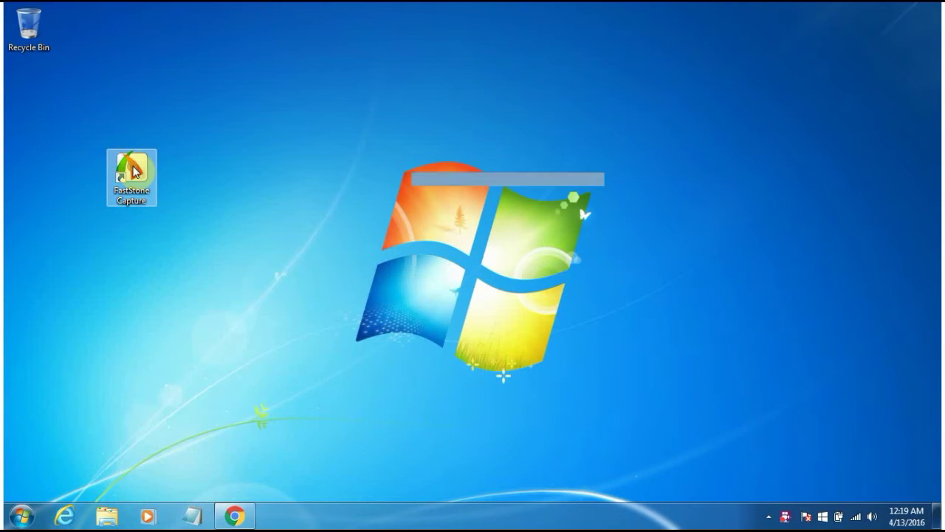
pyautogui.moveTo(361, 98); pyautogui.dragTo(237, 96)
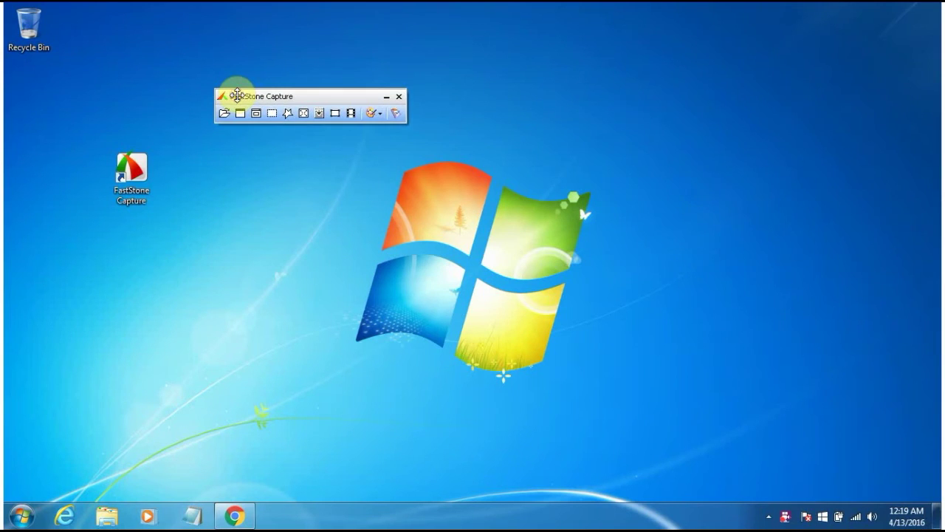
pyautogui.moveTo(231, 93); pyautogui.dragTo(211, 108)
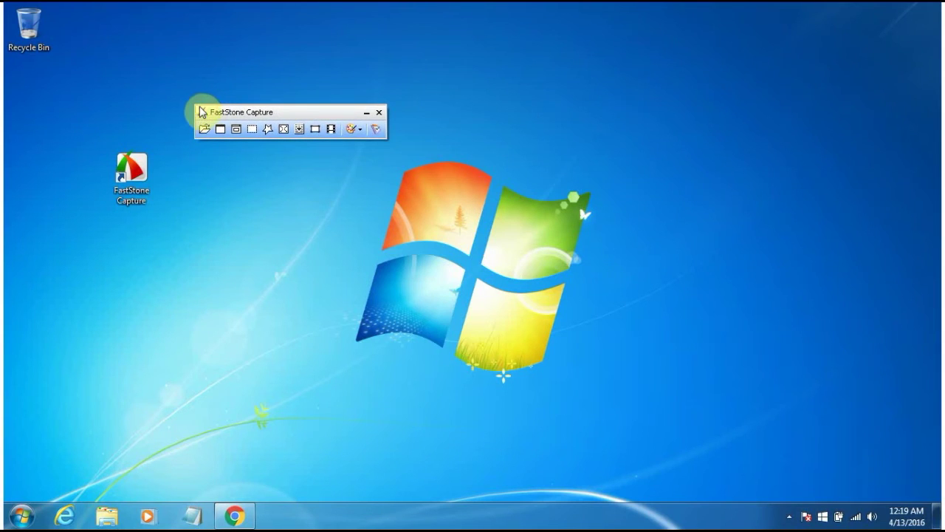
pyautogui.click(203, 112)
pyautogui.click(220, 116)
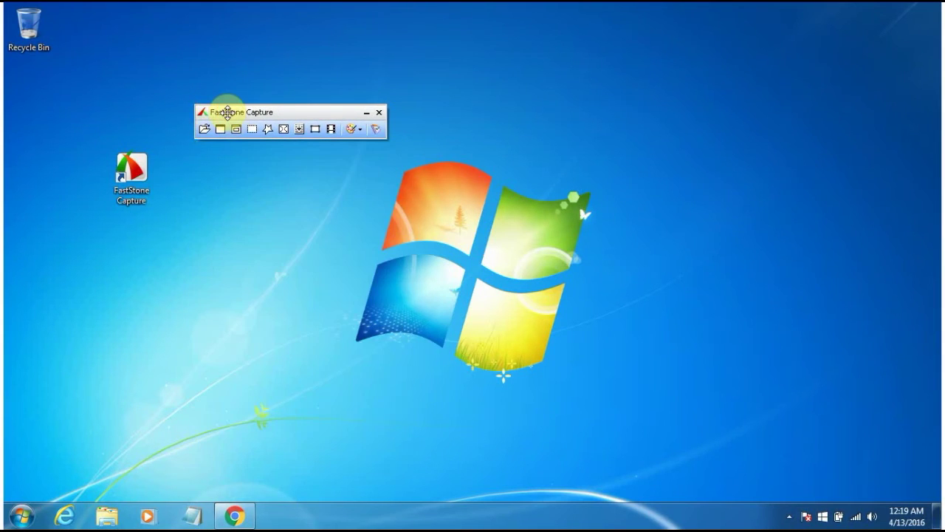
pyautogui.moveTo(229, 111); pyautogui.dragTo(232, 109)
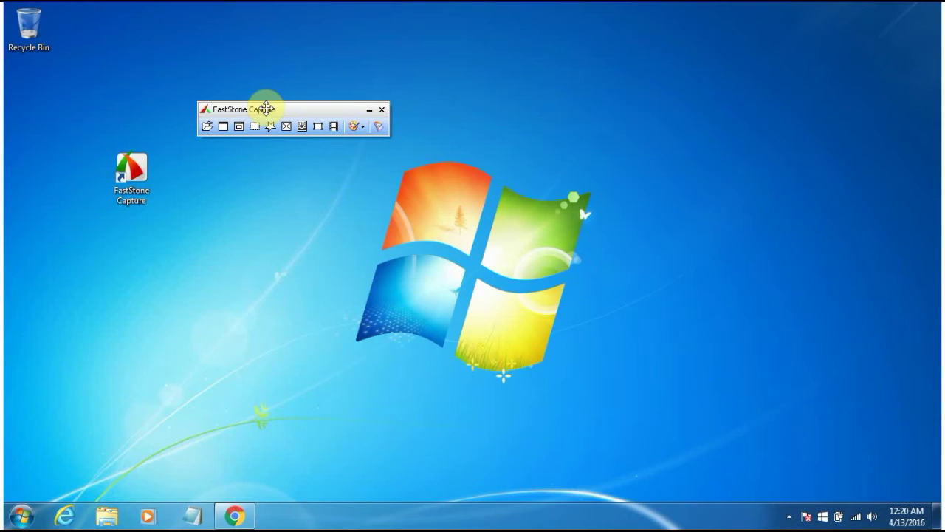
pyautogui.moveTo(266, 108); pyautogui.dragTo(271, 168)
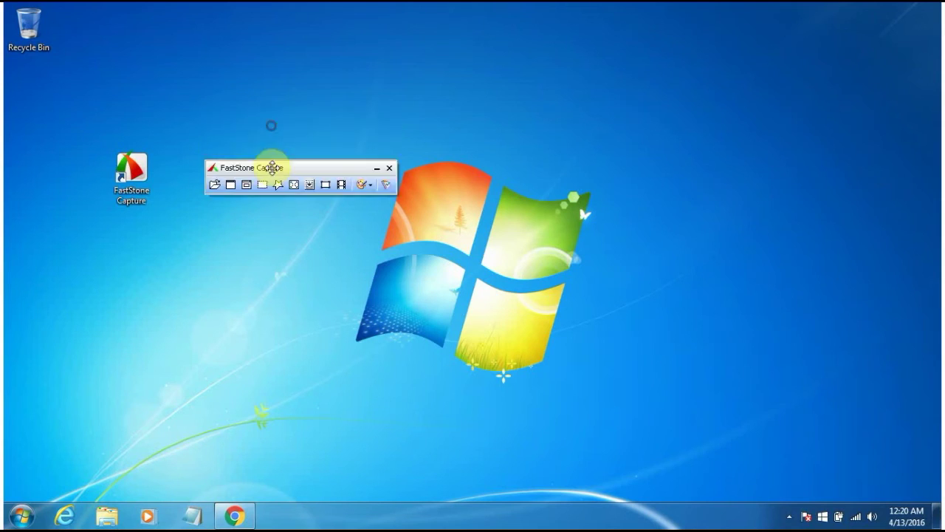
# - Open the Screen Recorder, try the Rectangular Region option and set the recording area back to Full Screen
pyautogui.click(339, 185)
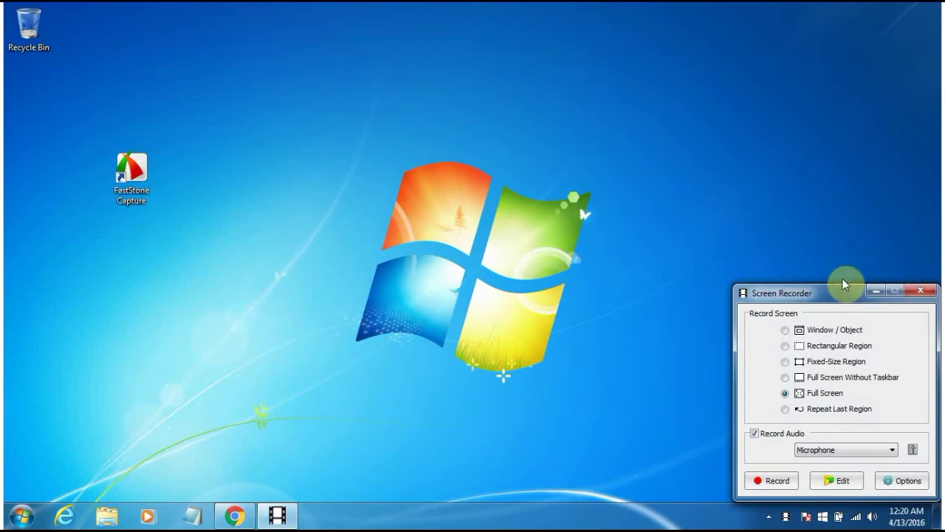
pyautogui.moveTo(831, 293); pyautogui.dragTo(719, 286)
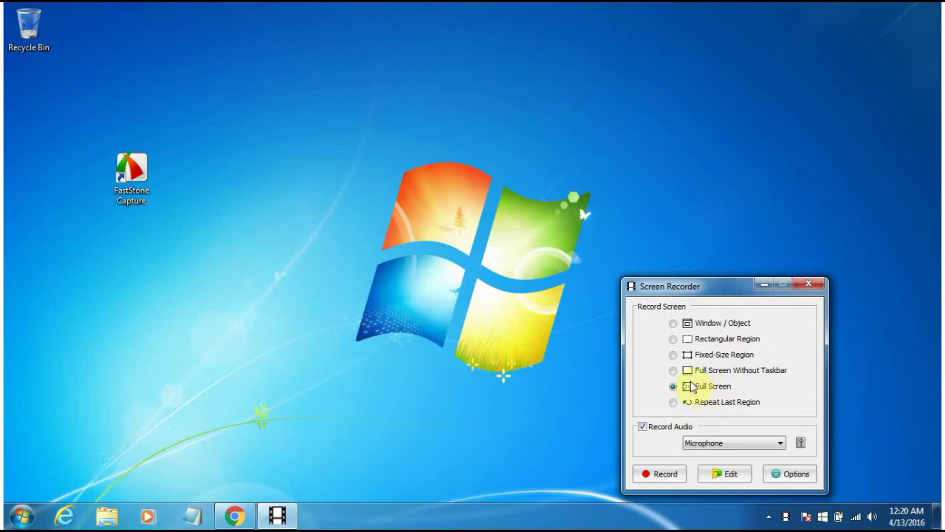
pyautogui.click(728, 339)
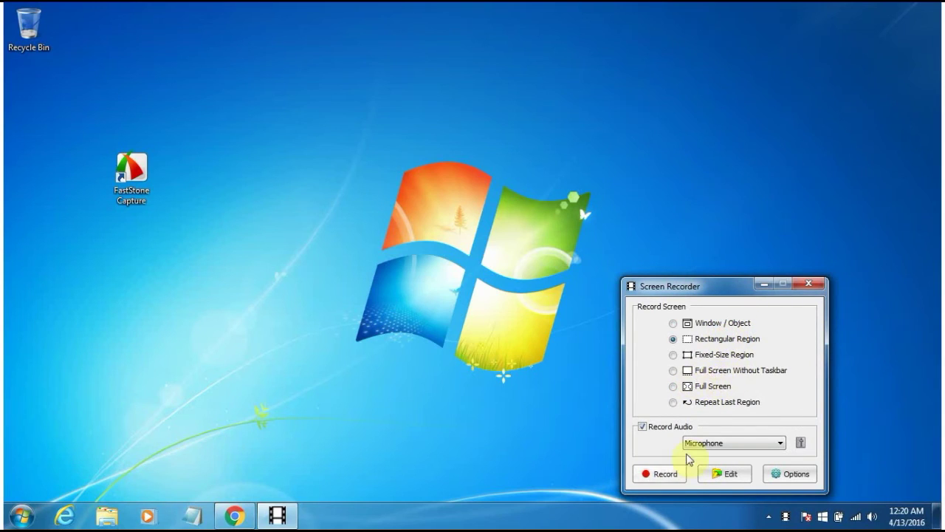
pyautogui.click(672, 387)
# - View the available audio sources for the recording and turn off Record Audio
pyautogui.click(704, 443)
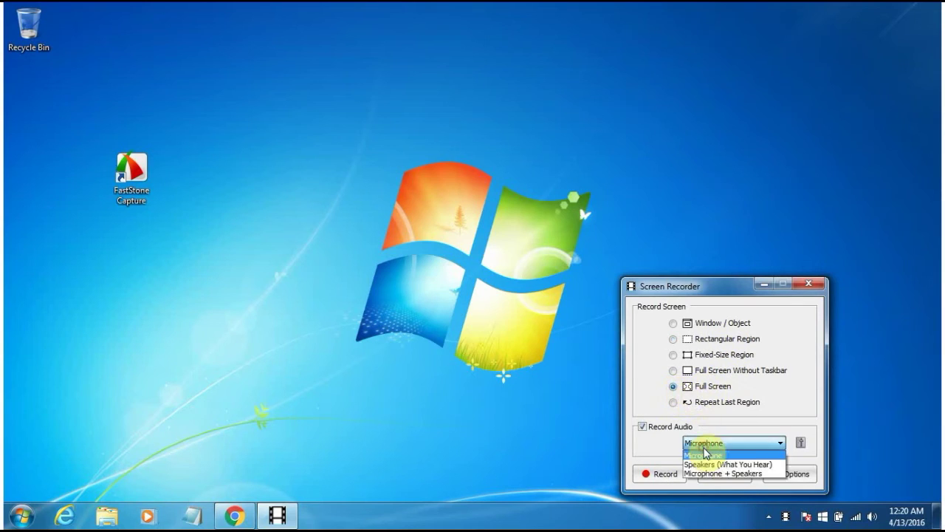
pyautogui.click(657, 428)
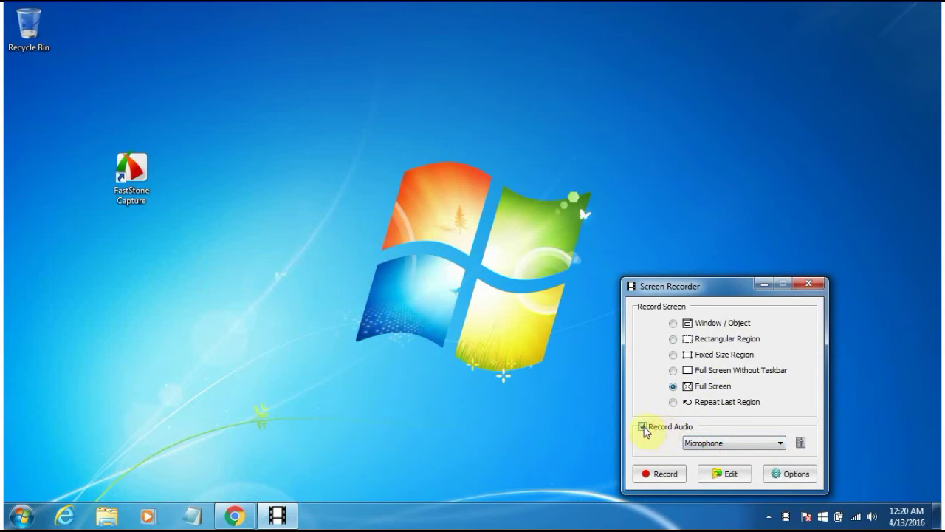
pyautogui.click(643, 428)
pyautogui.click(642, 429)
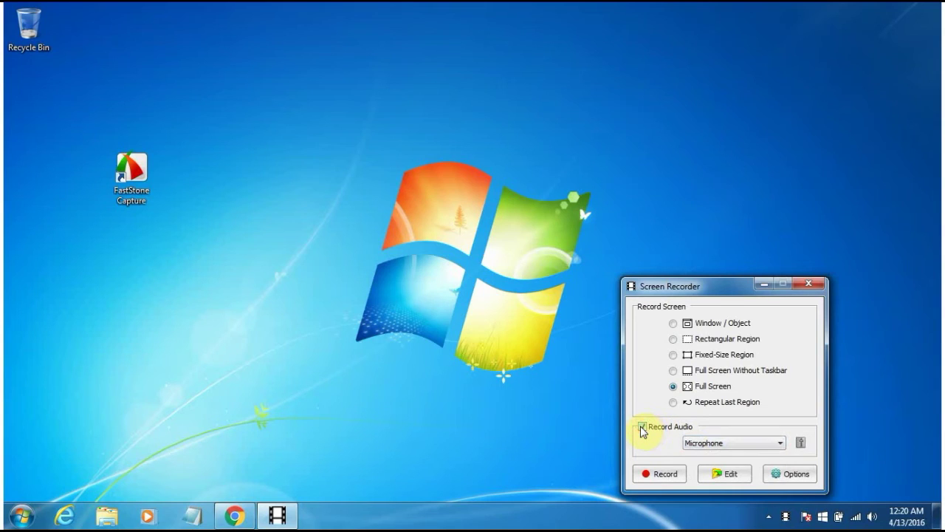
pyautogui.click(643, 428)
pyautogui.click(642, 427)
pyautogui.click(642, 428)
pyautogui.click(642, 429)
pyautogui.click(642, 428)
# - Open the recorder options and review the zoom and pause hotkeys and the audio settings
pyautogui.click(772, 476)
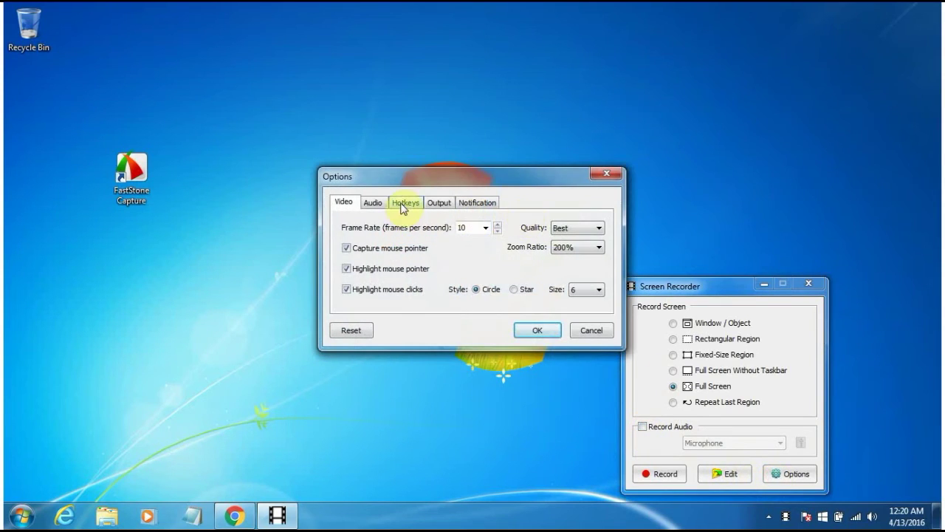
pyautogui.click(403, 204)
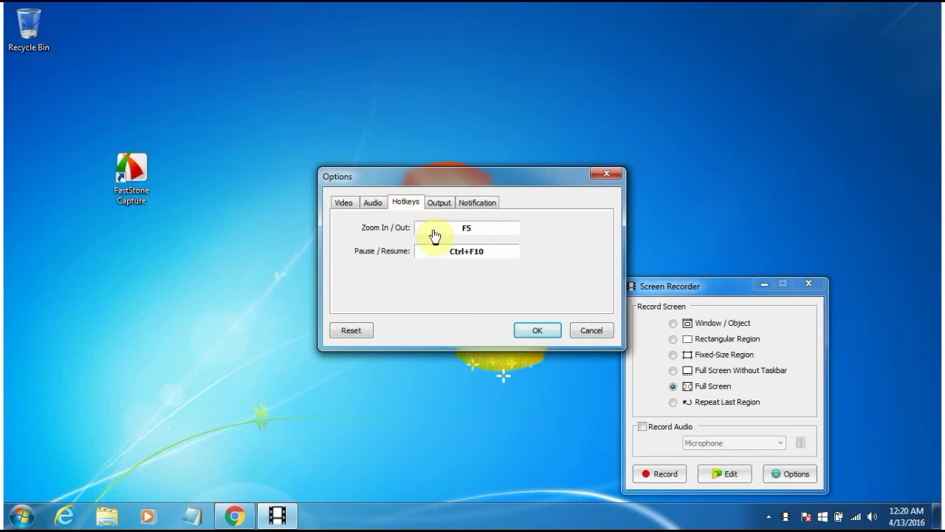
pyautogui.click(367, 229)
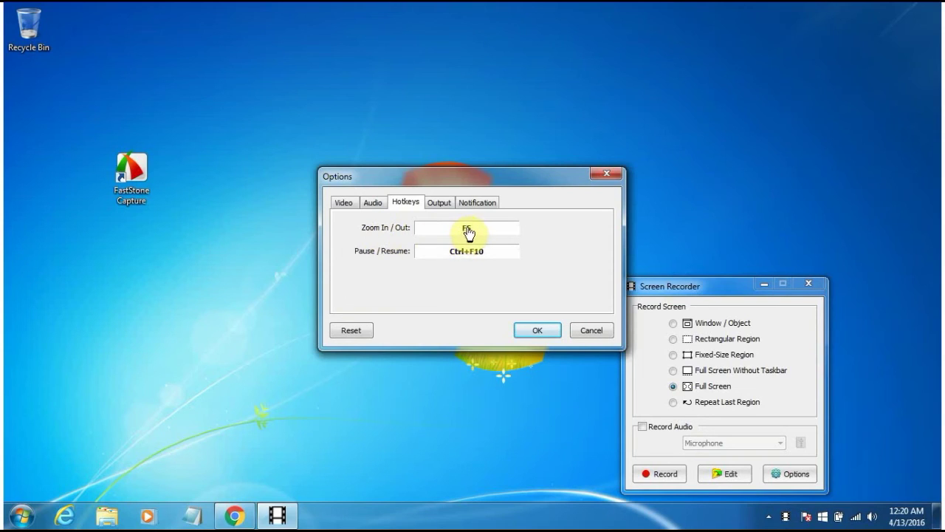
pyautogui.click(373, 203)
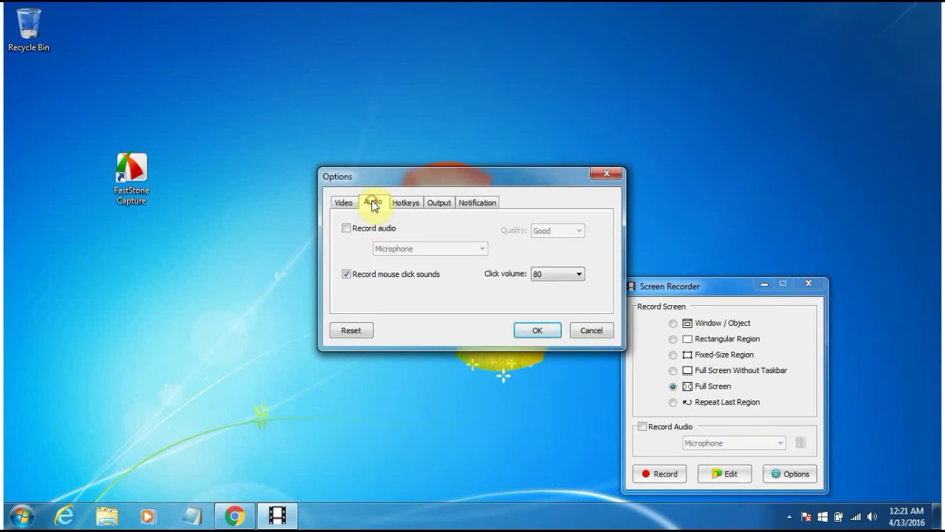
# - Set the video quality to Best and the zoom ratio to 200% in the recorder options
pyautogui.click(342, 203)
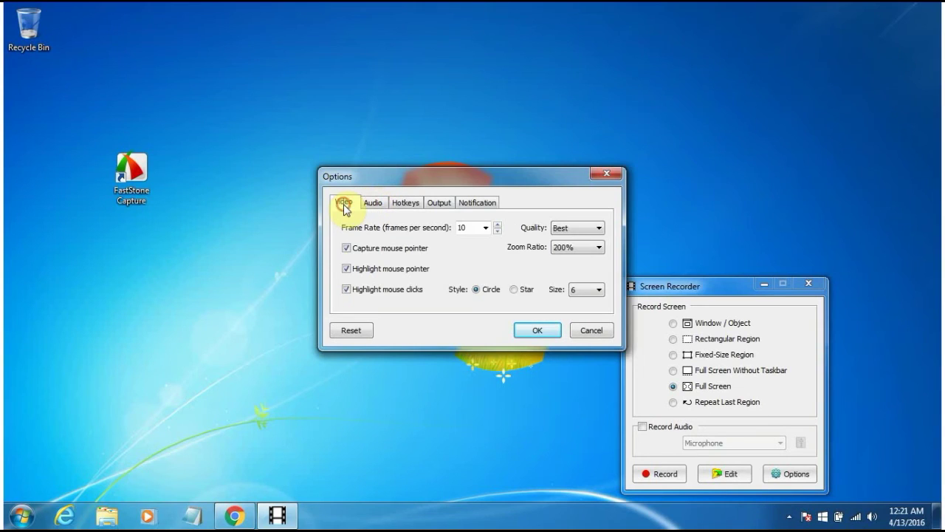
pyautogui.click(563, 229)
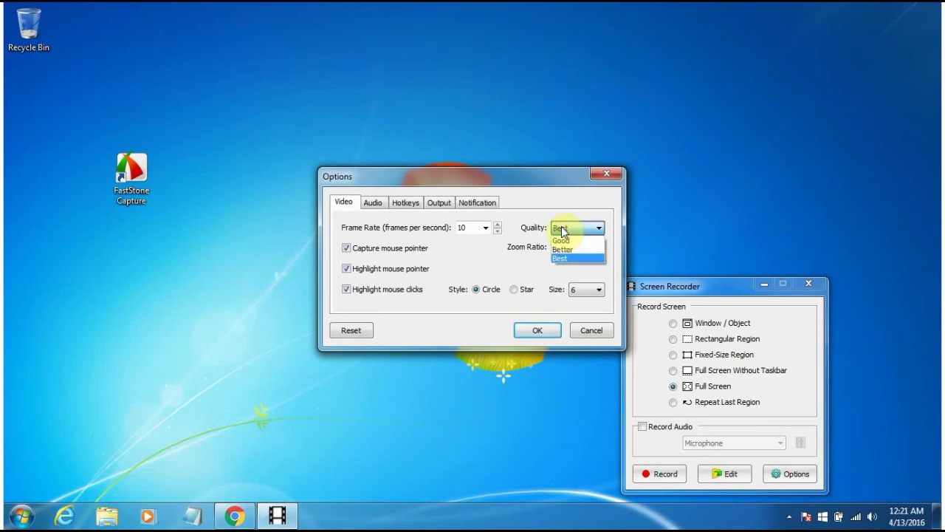
pyautogui.click(566, 258)
pyautogui.click(566, 248)
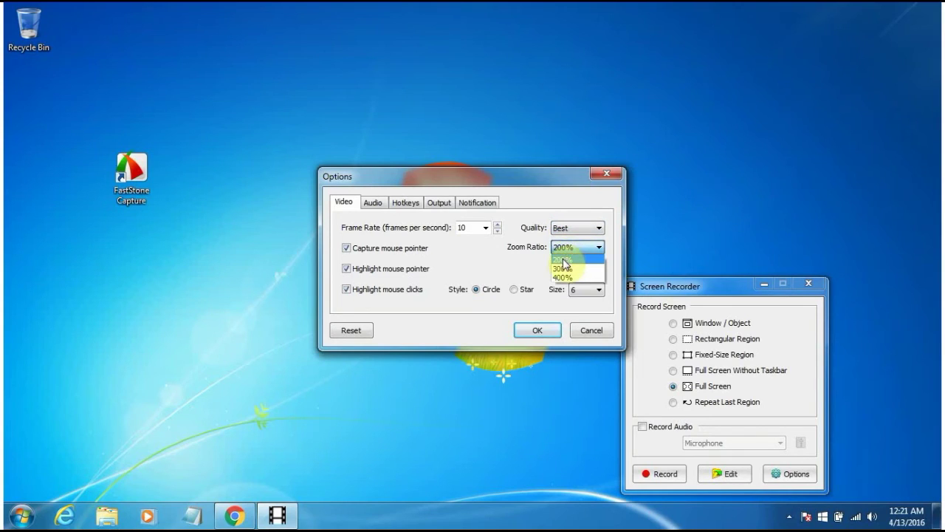
pyautogui.click(564, 260)
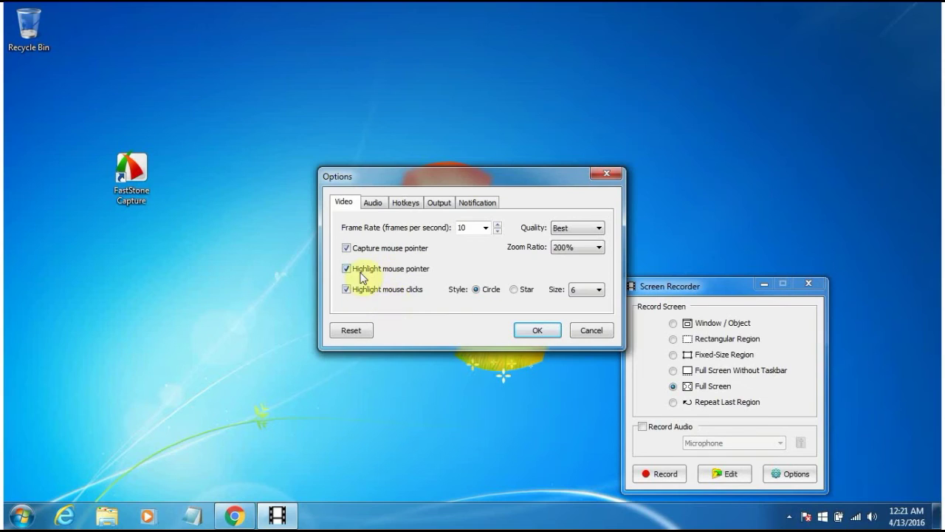
# - Enable audio recording with Microphone as the source, disable audio recording again and confirm the recorder options
pyautogui.click(368, 202)
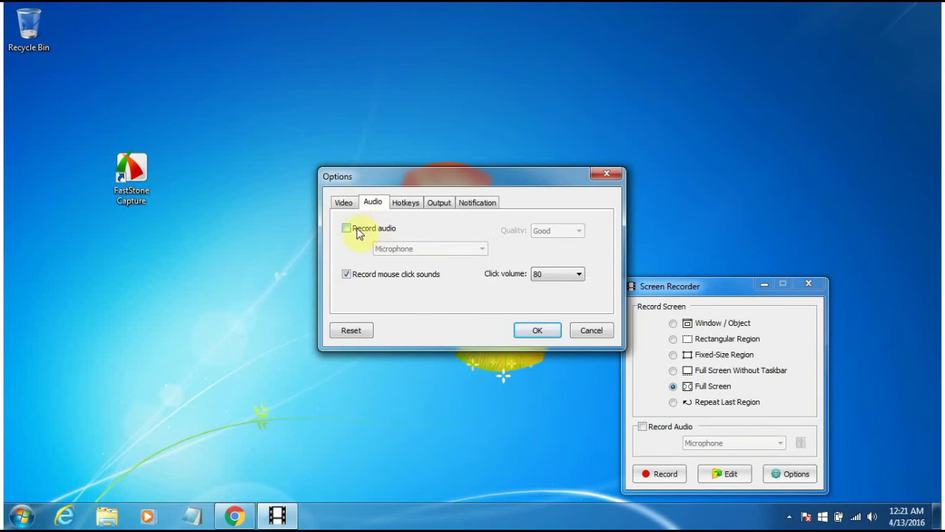
pyautogui.click(346, 230)
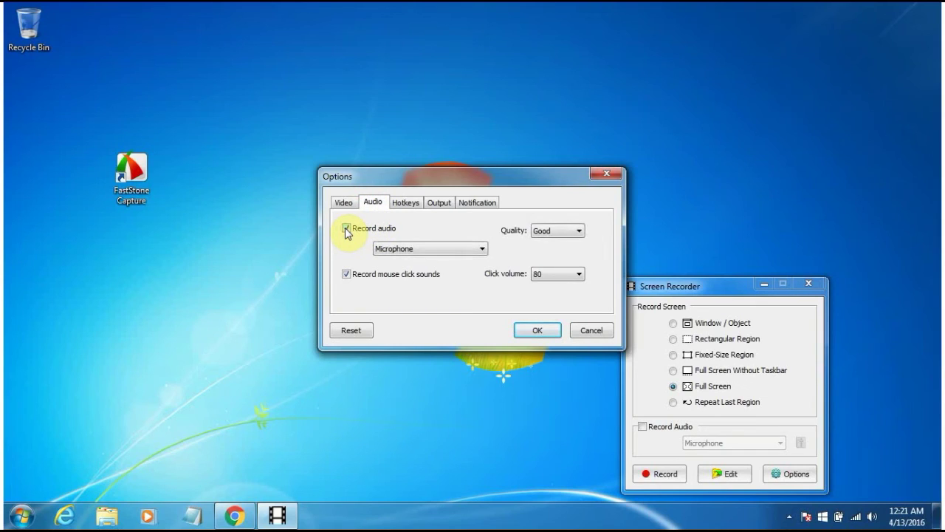
pyautogui.click(390, 250)
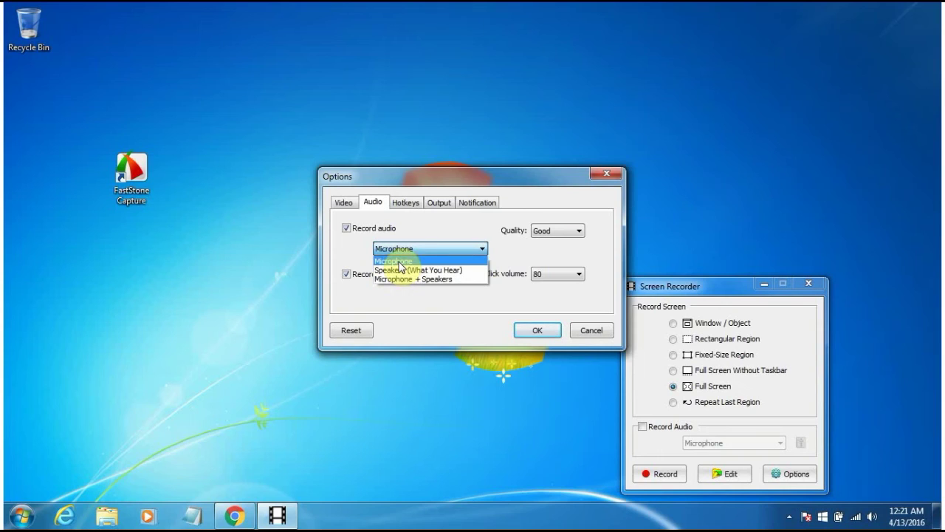
pyautogui.click(399, 261)
pyautogui.click(363, 230)
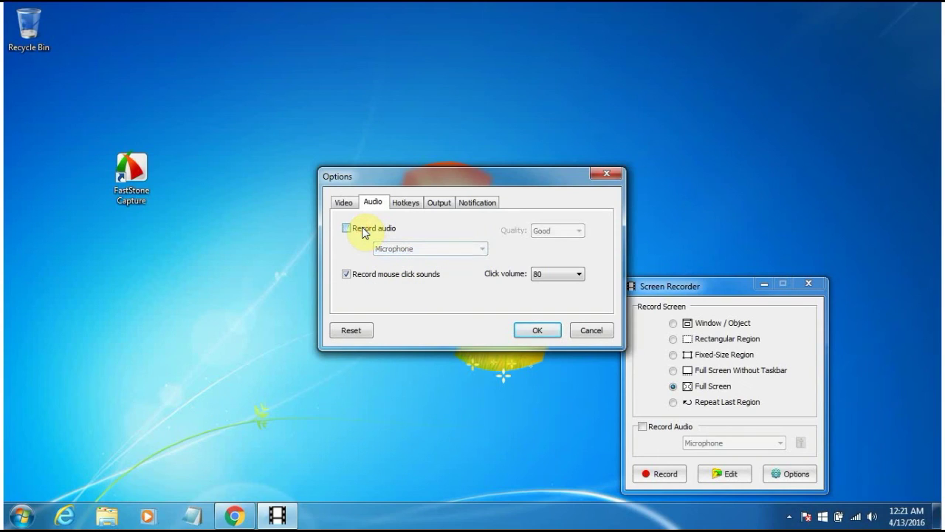
pyautogui.click(539, 274)
pyautogui.click(538, 330)
# - Move the Screen Recorder window higher on the desktop and start a full-screen recording without audio
pyautogui.moveTo(657, 281); pyautogui.dragTo(662, 152)
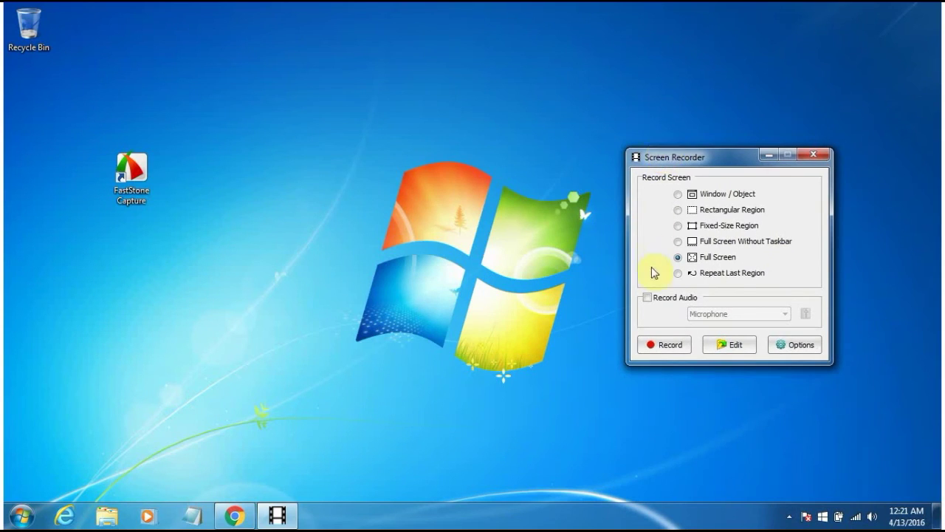
pyautogui.click(659, 346)
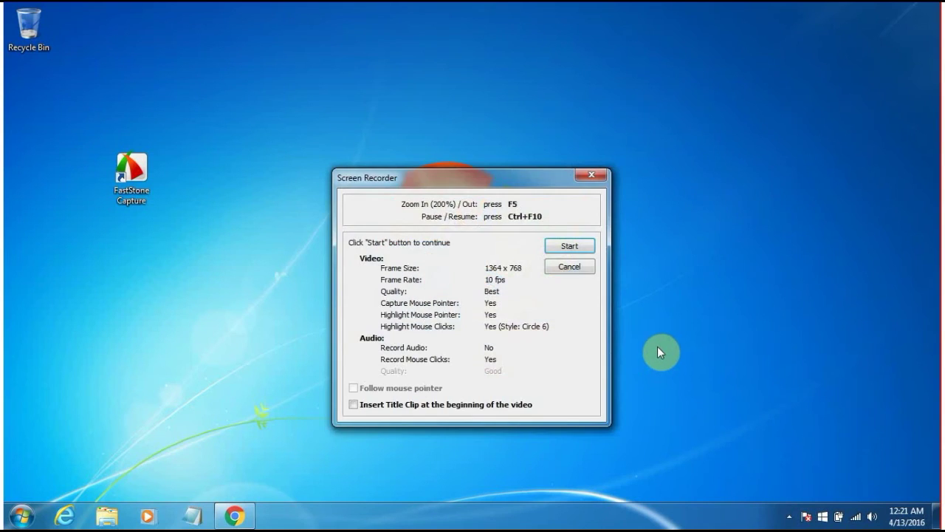
pyautogui.moveTo(497, 177); pyautogui.dragTo(465, 166)
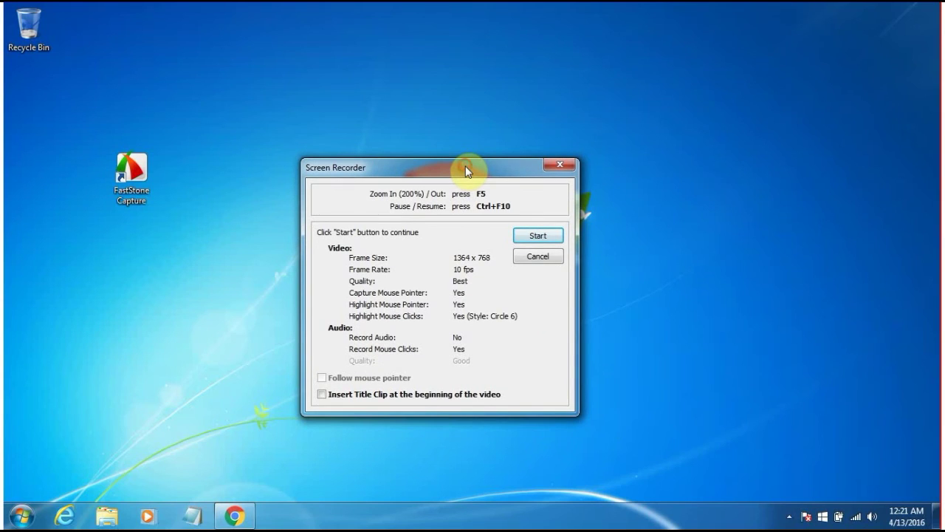
pyautogui.click(528, 235)
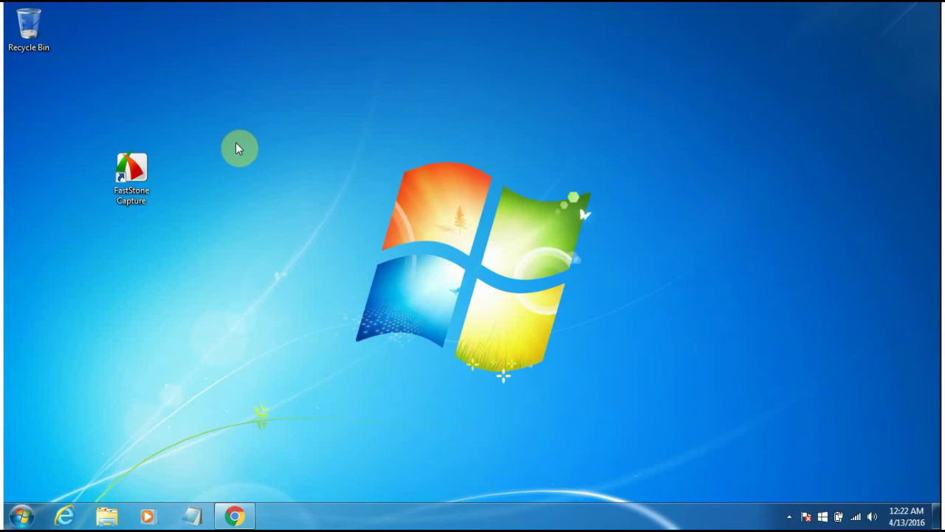
# - Refresh the desktop during the recording and pause the recording
pyautogui.rightClick(256, 118)
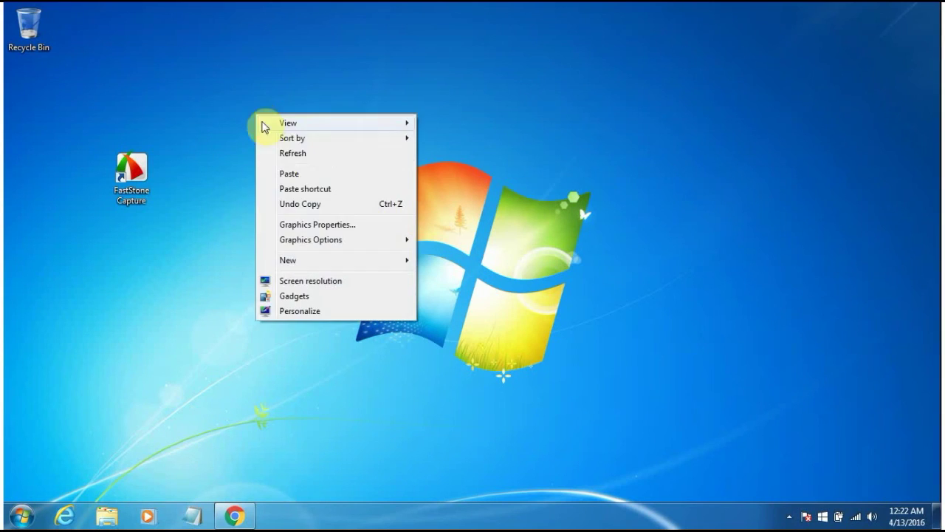
pyautogui.click(282, 156)
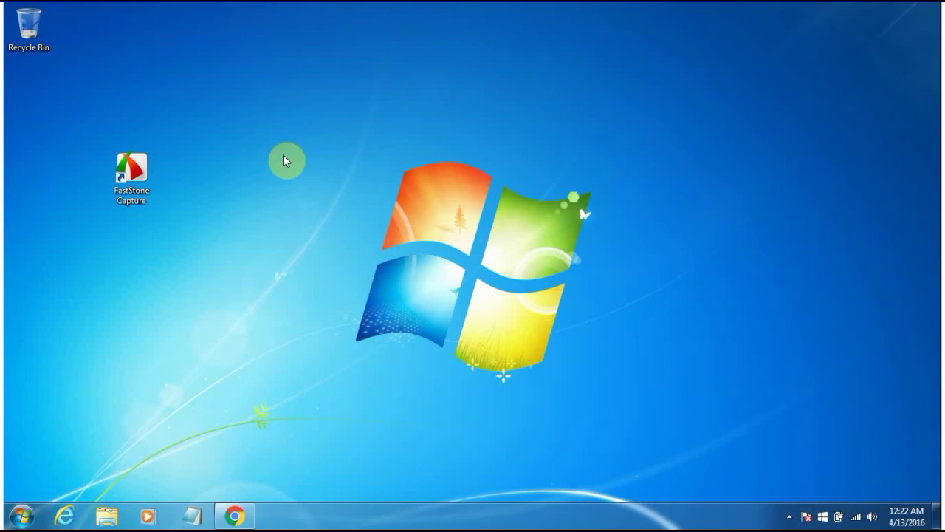
pyautogui.hotkey('ctrl', 'F11')
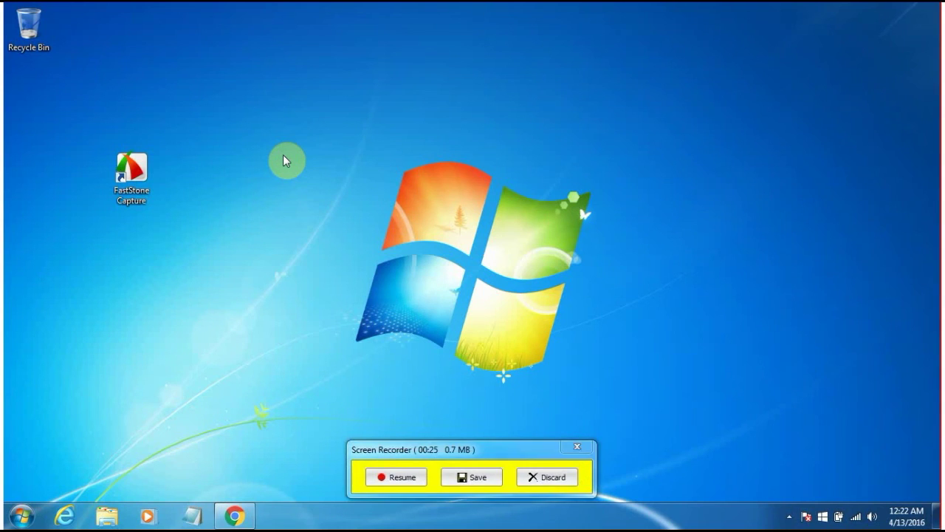
# - Save the recording to the Desktop as a Windows Media Video named test
pyautogui.click(465, 479)
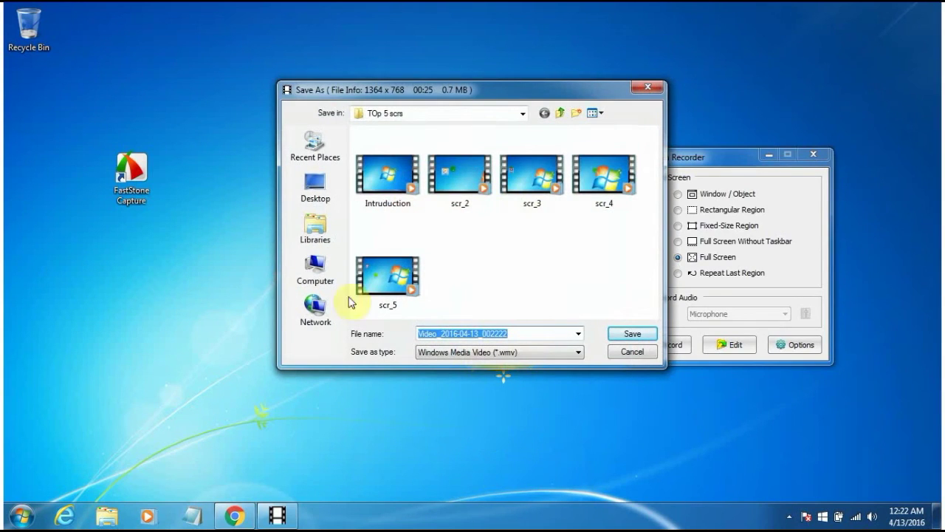
pyautogui.click(328, 264)
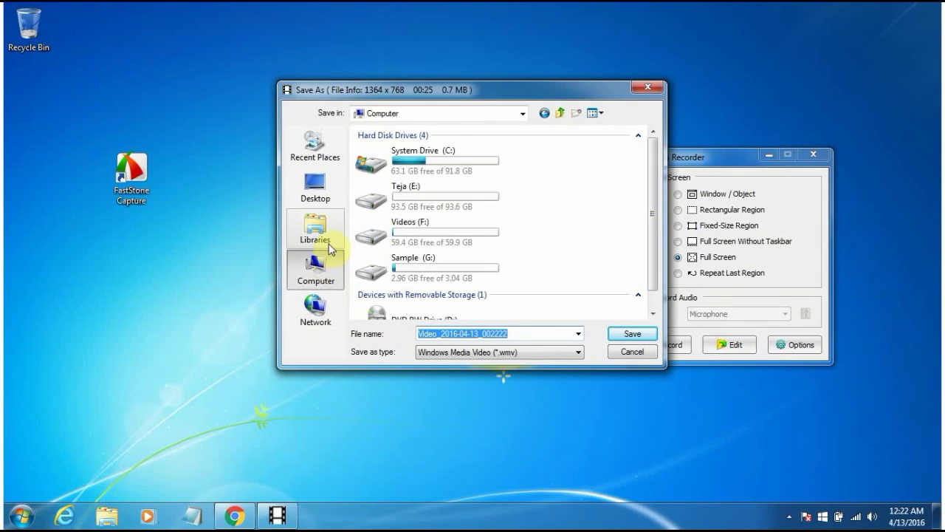
pyautogui.click(330, 184)
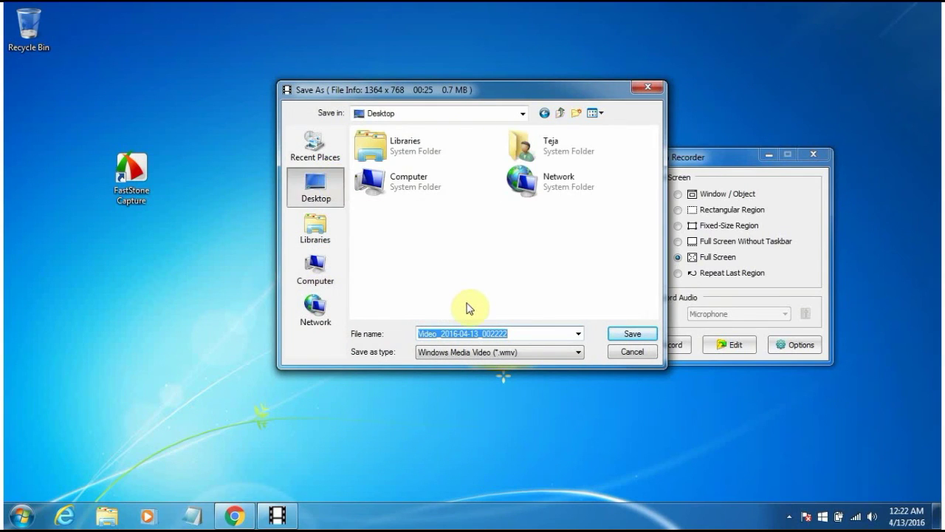
pyautogui.write('s')
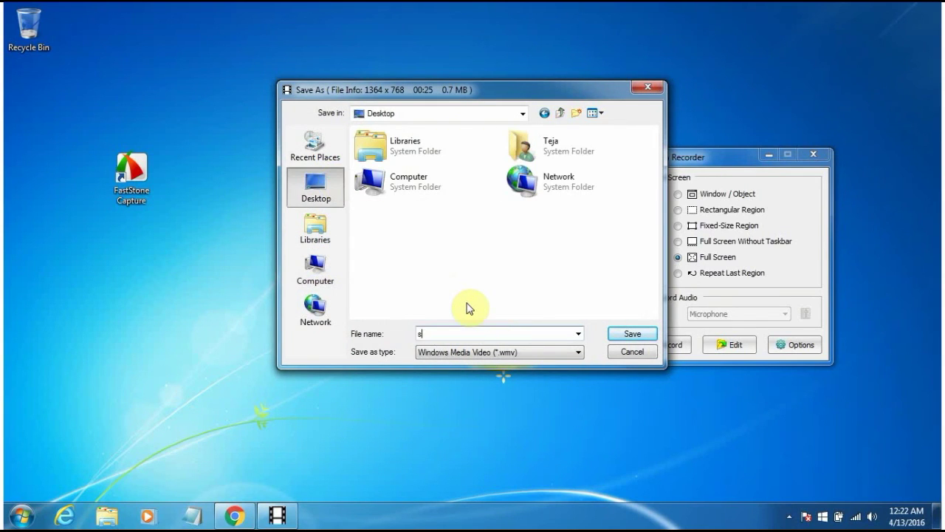
pyautogui.write('df')
pyautogui.press('Return')
# - Play back the saved test video and close the media player
pyautogui.doubleClick(175, 118)
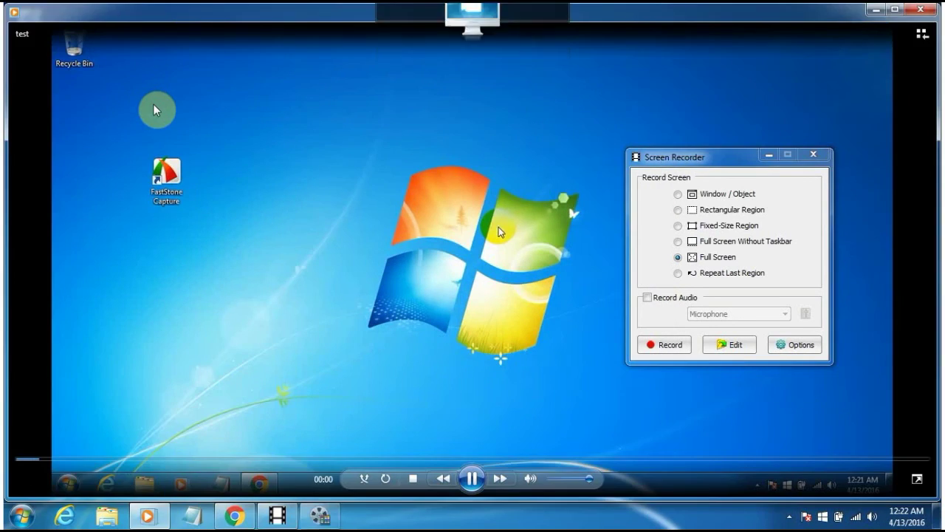
pyautogui.doubleClick(659, 71)
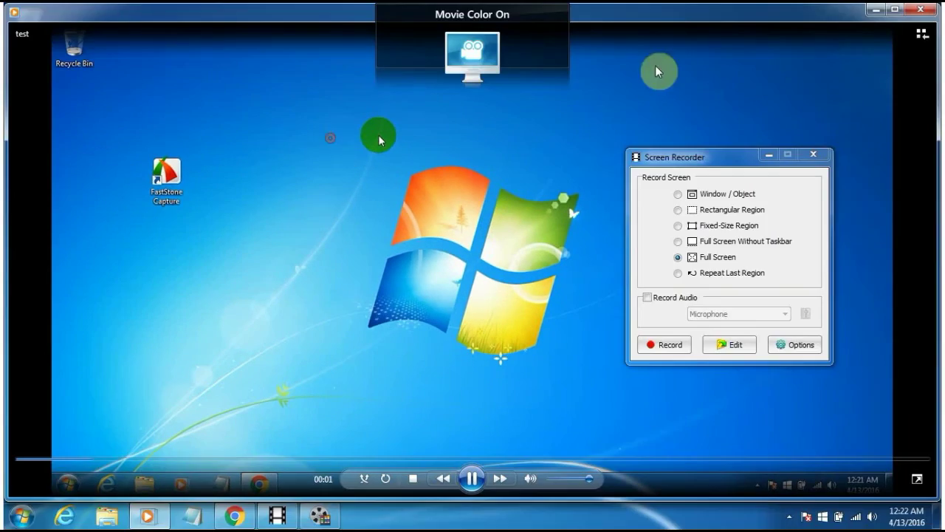
pyautogui.click(917, 13)
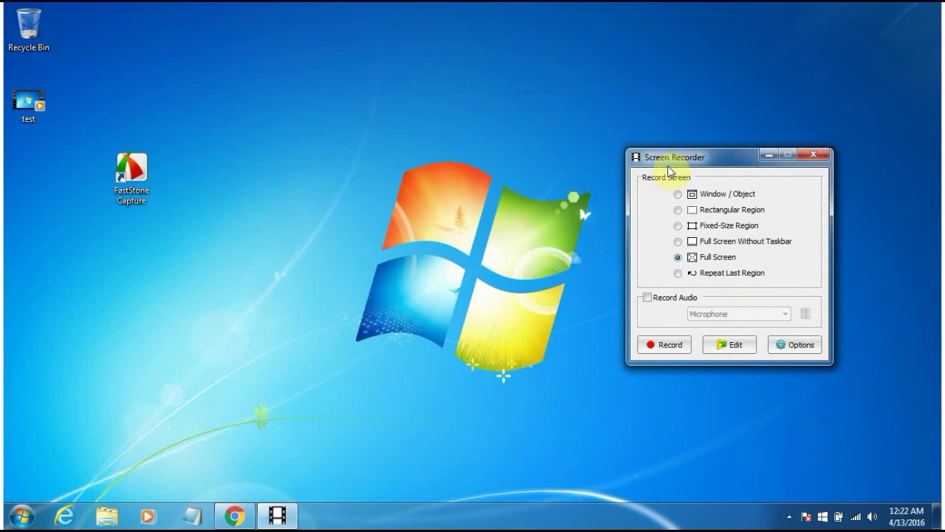
# - Open the test video from the Desktop for editing at its original size and minimize the video editor
pyautogui.moveTo(670, 168); pyautogui.dragTo(577, 105)
pyautogui.click(623, 282)
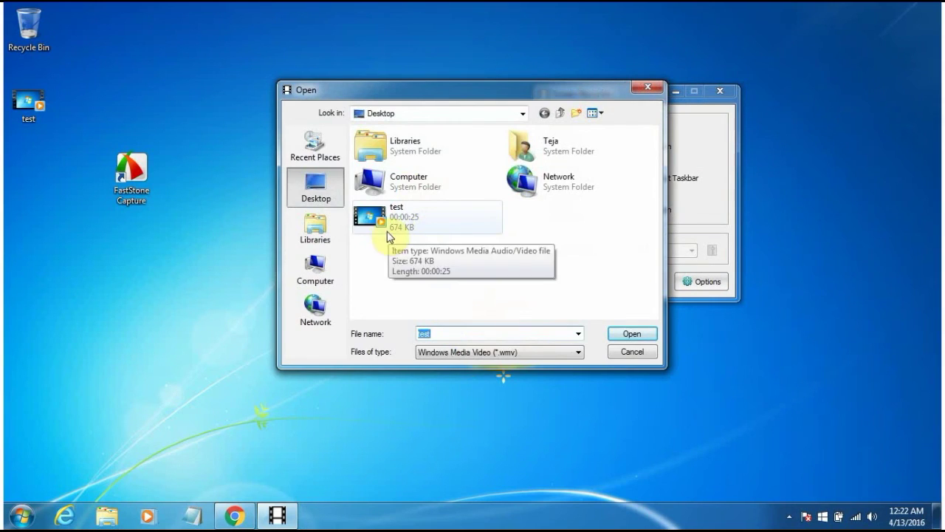
pyautogui.click(395, 226)
pyautogui.doubleClick(396, 224)
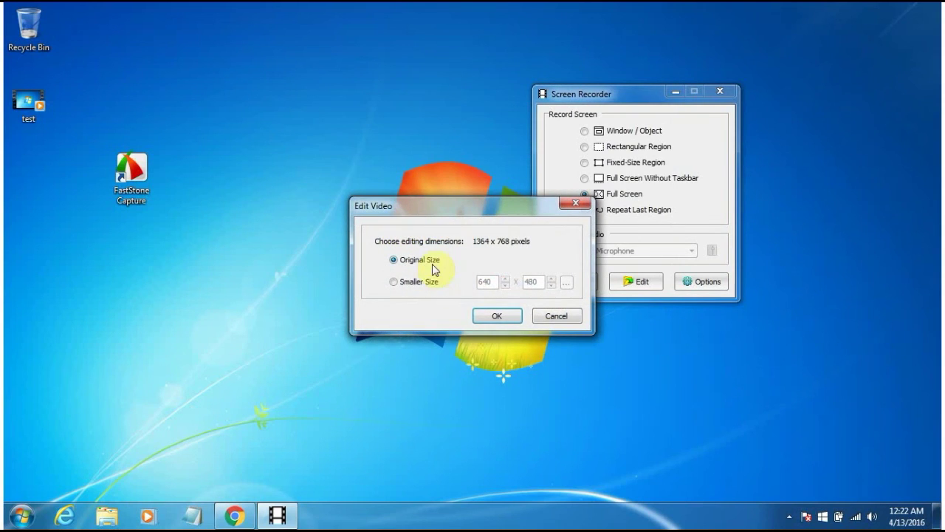
pyautogui.click(519, 317)
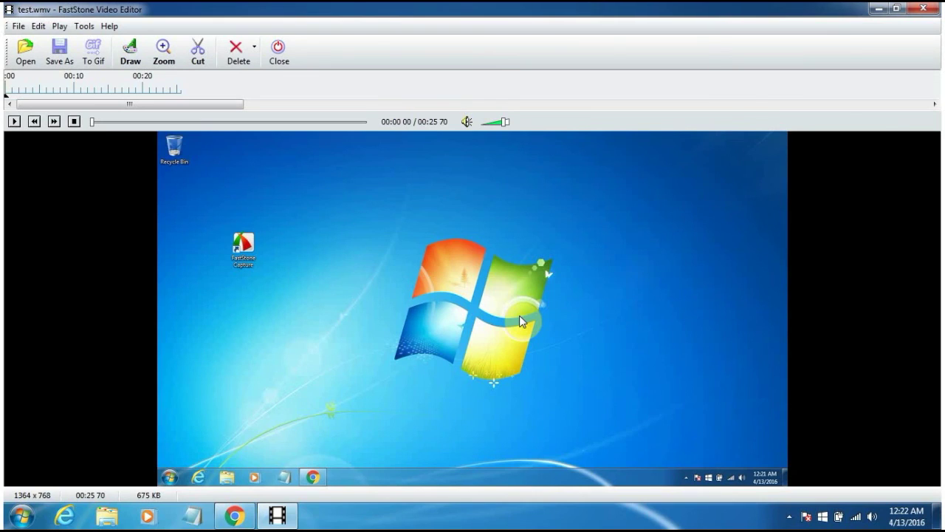
pyautogui.moveTo(180, 107); pyautogui.dragTo(185, 112)
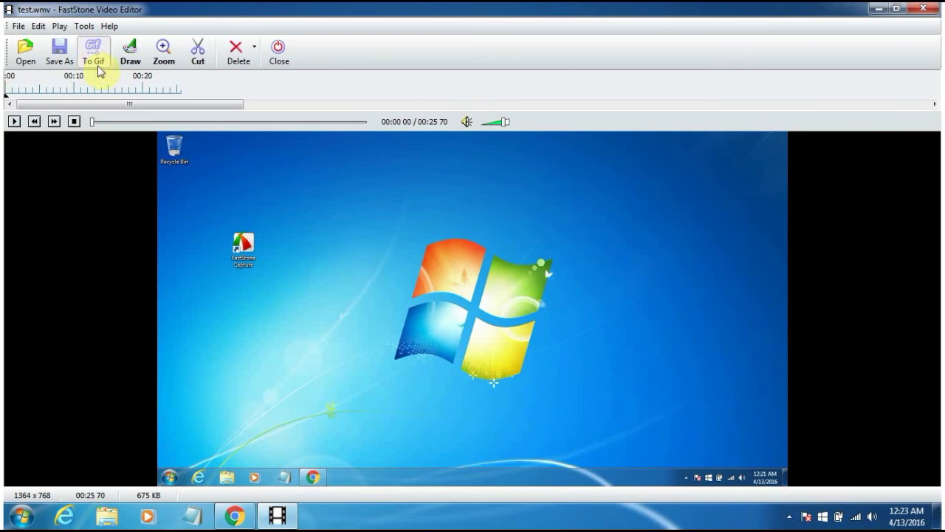
pyautogui.click(880, 11)
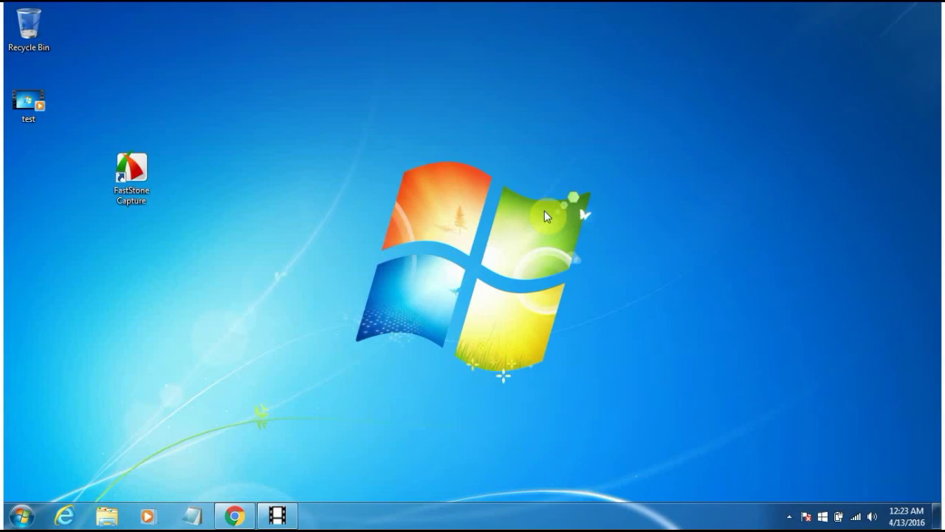